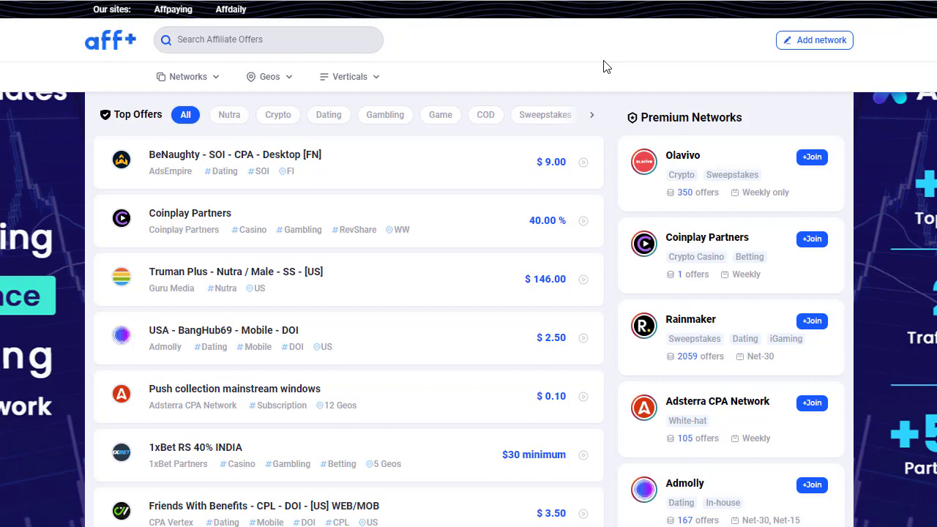
- Open the BeNaughty - SOI - CPA - Desktop [FN] offer from aff+ Top Offers
scroll(605, 67, "down", 5)
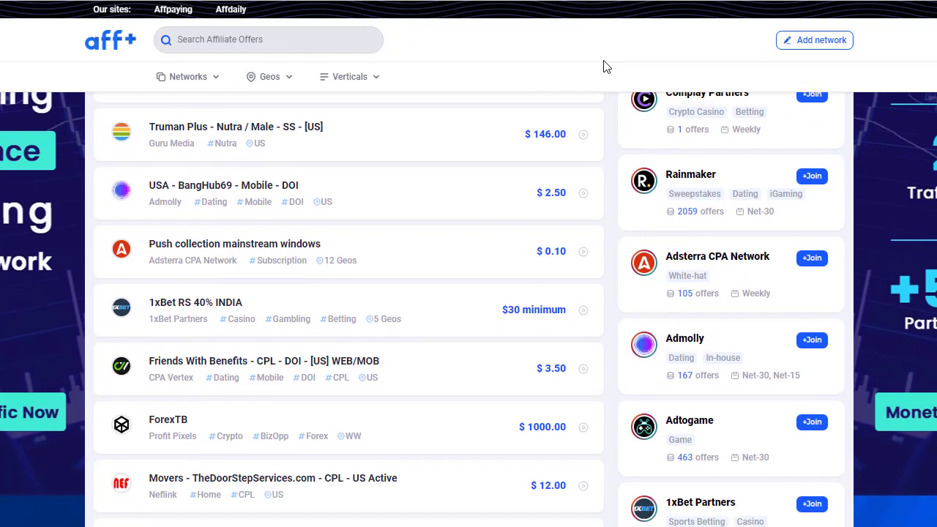
scroll(604, 66, "down", 8)
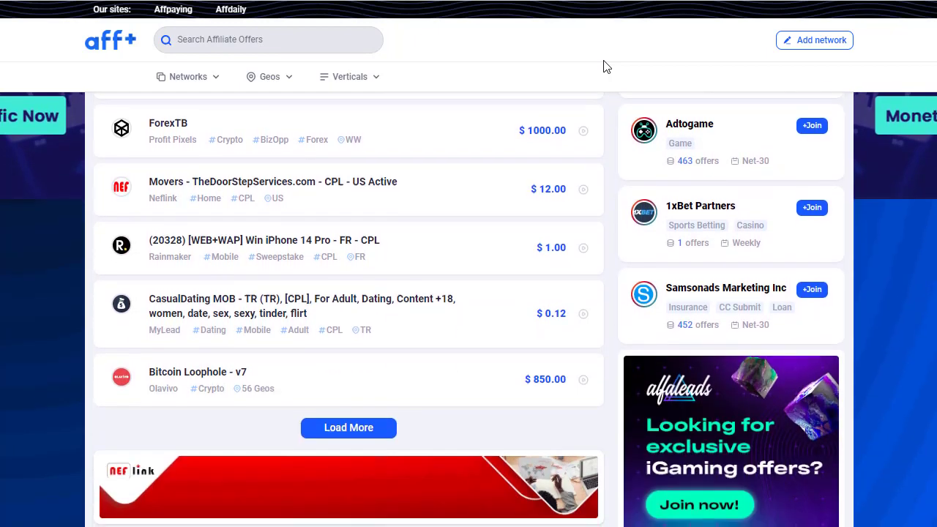
scroll(604, 67, "down", 3)
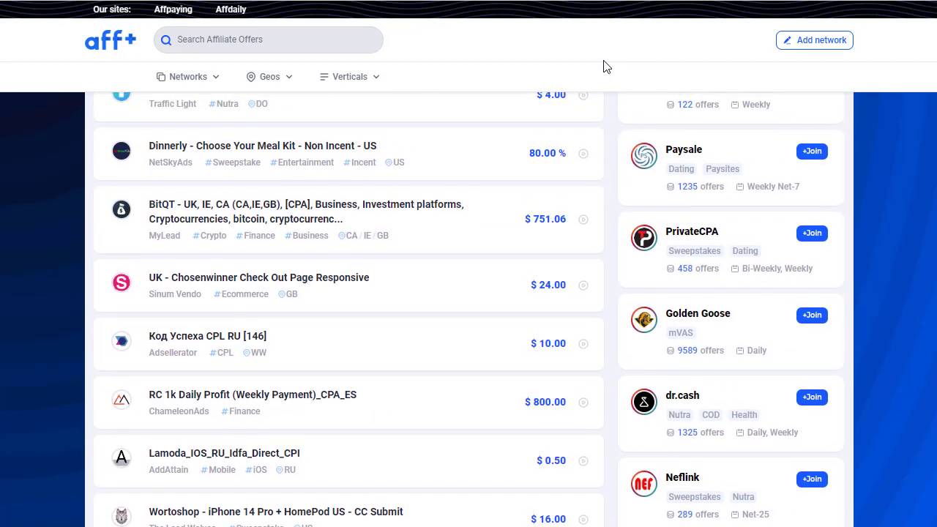
scroll(604, 66, "up", 2)
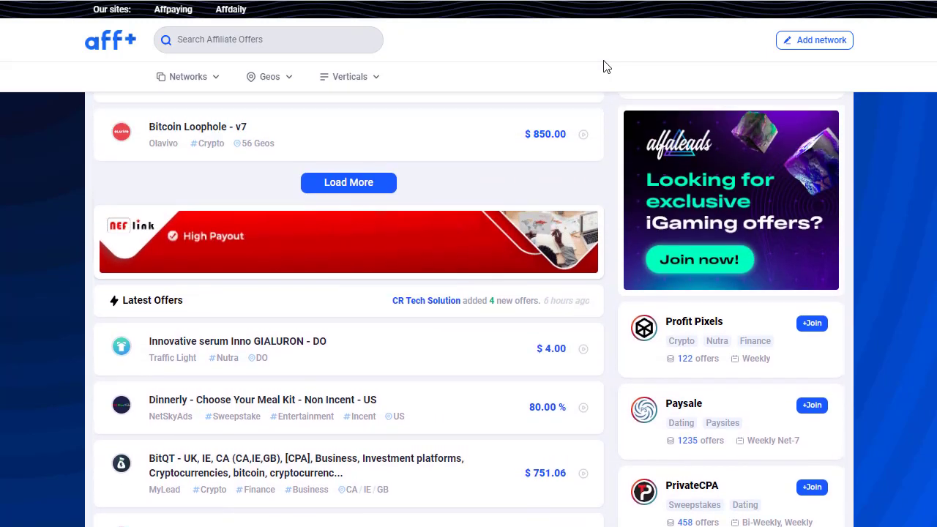
scroll(604, 67, "up", 1)
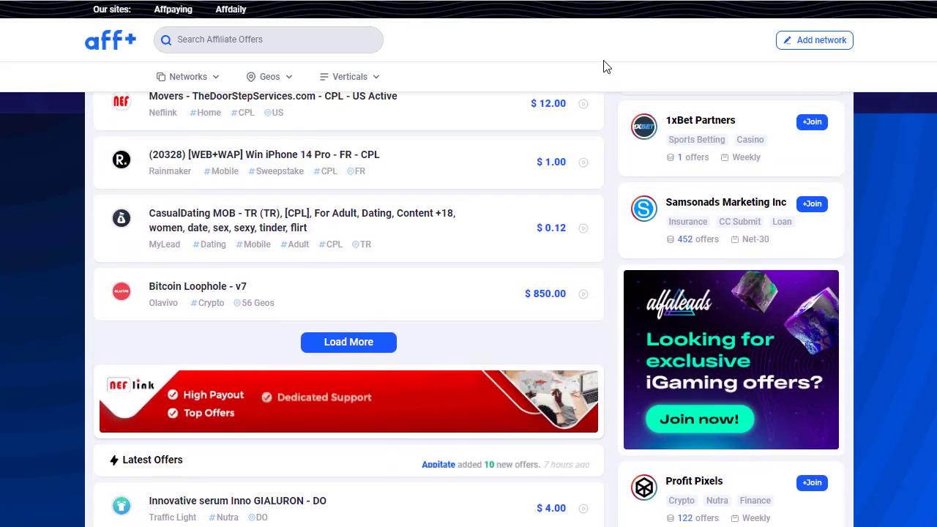
scroll(604, 67, "up", 1)
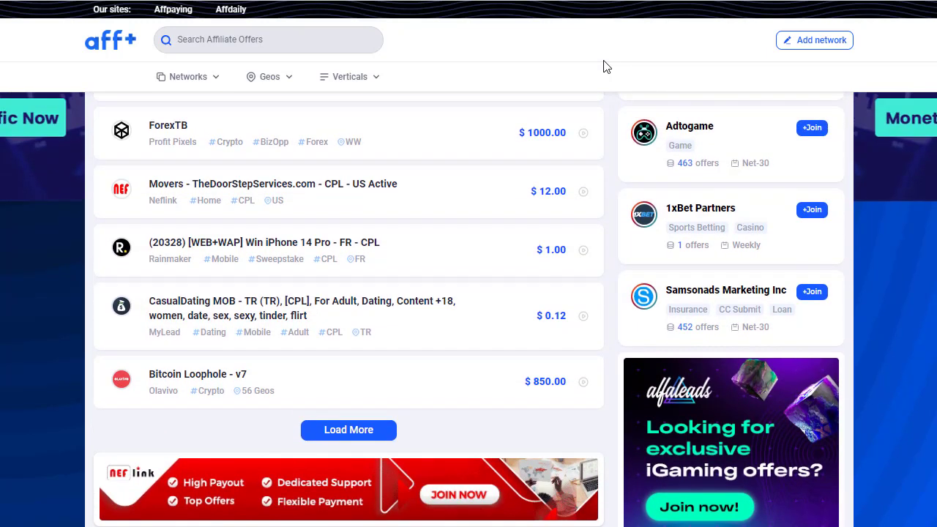
scroll(604, 66, "up", 3)
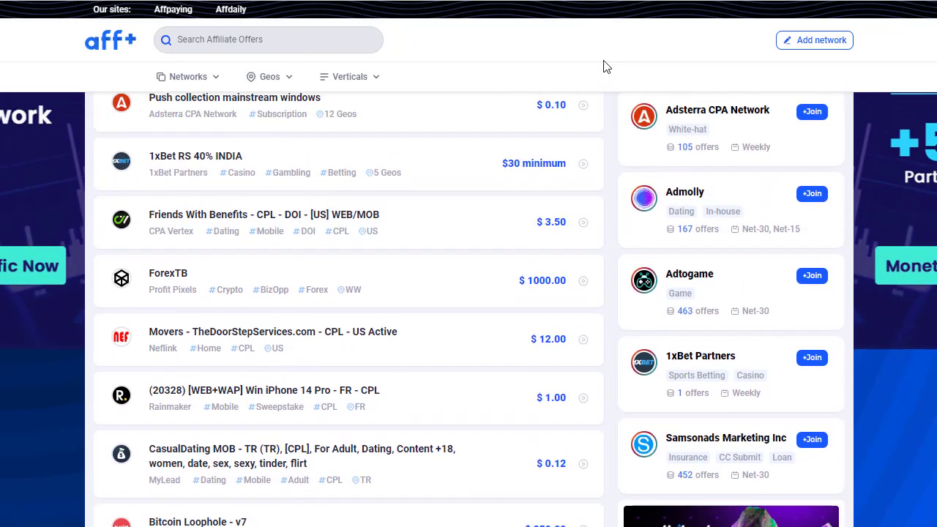
scroll(604, 66, "up", 3)
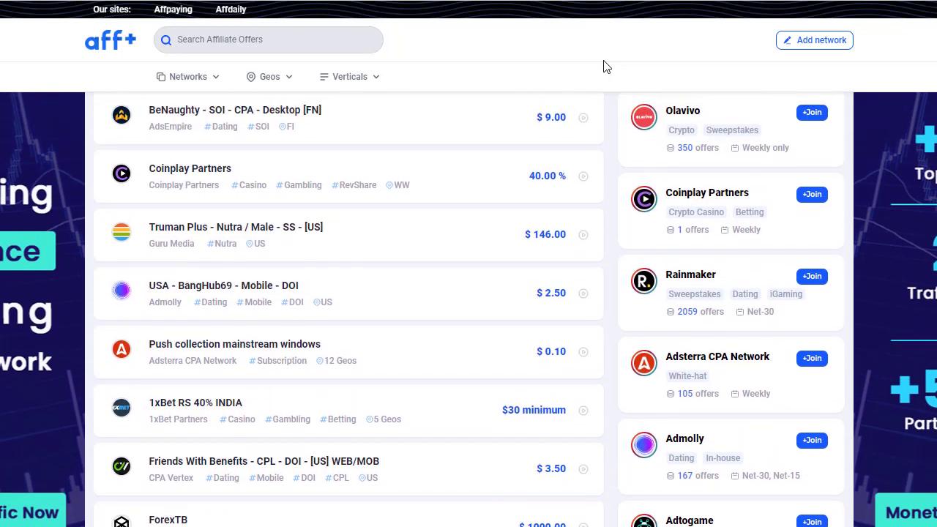
scroll(604, 67, "up", 1)
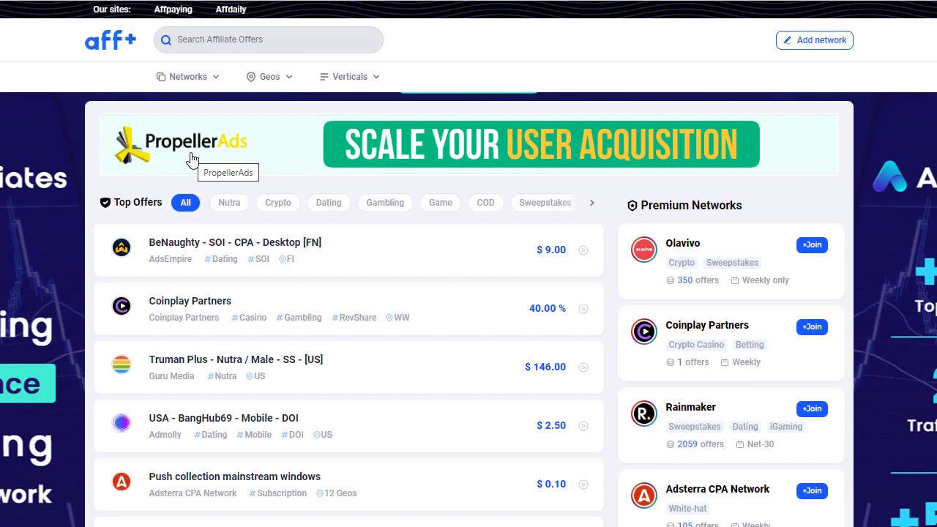
left_click(321, 250)
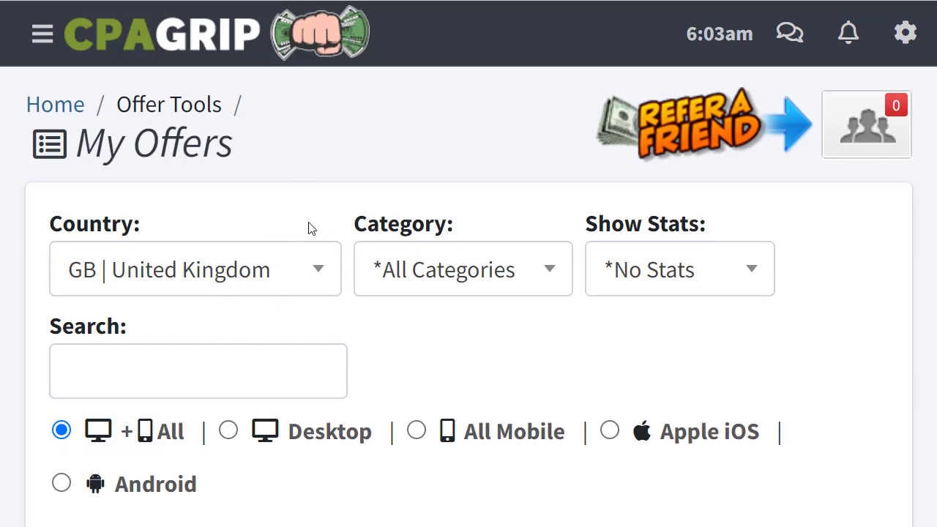
- Keep the CPAGrip country filter on GB | United Kingdom and scroll to the offers table
left_click(320, 286)
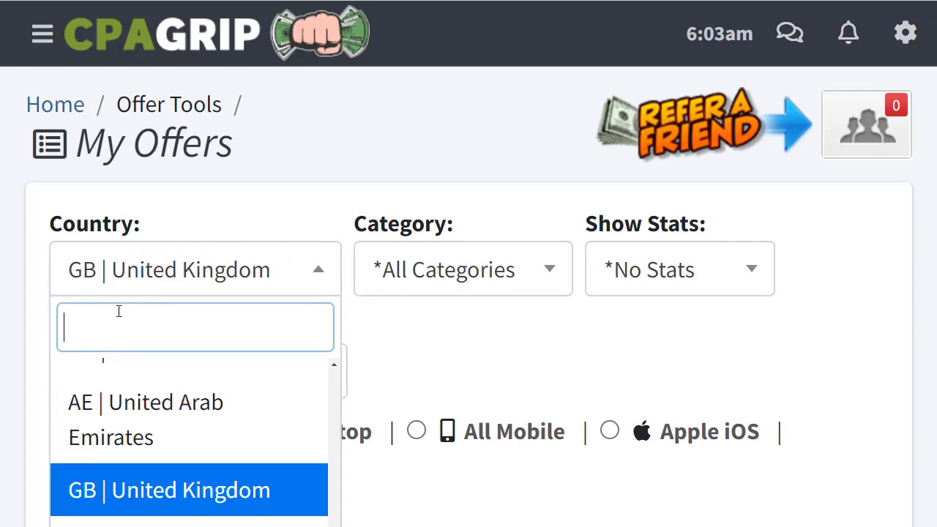
key("Up")
key("Up")
left_click(454, 346)
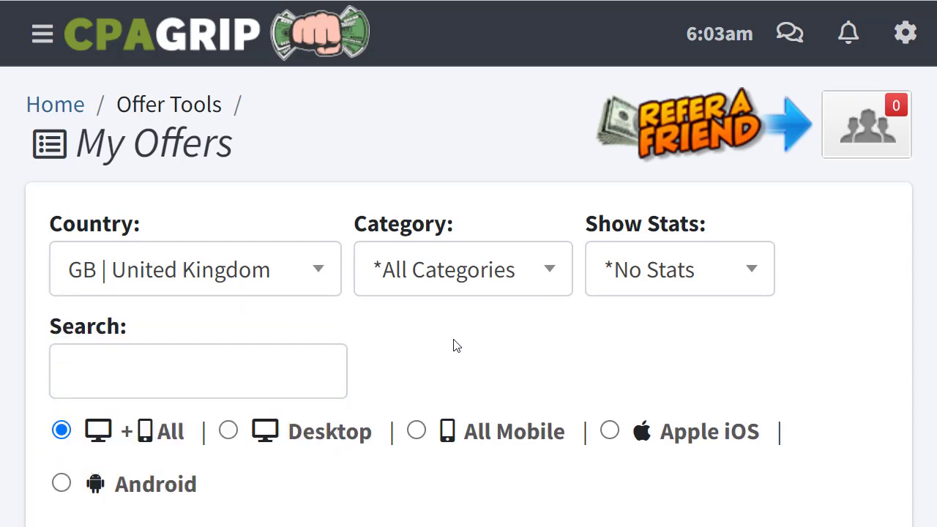
scroll(469, 293, "down", 6)
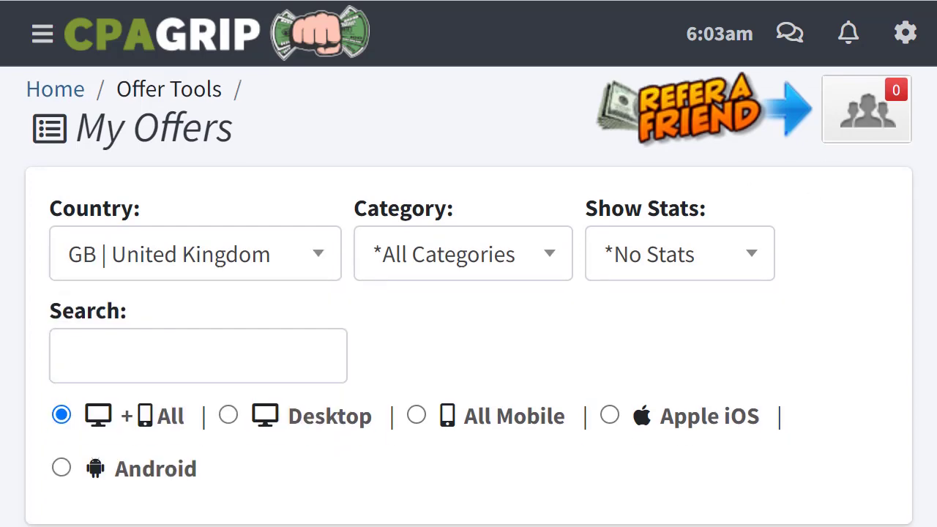
scroll(468, 293, "down", 1)
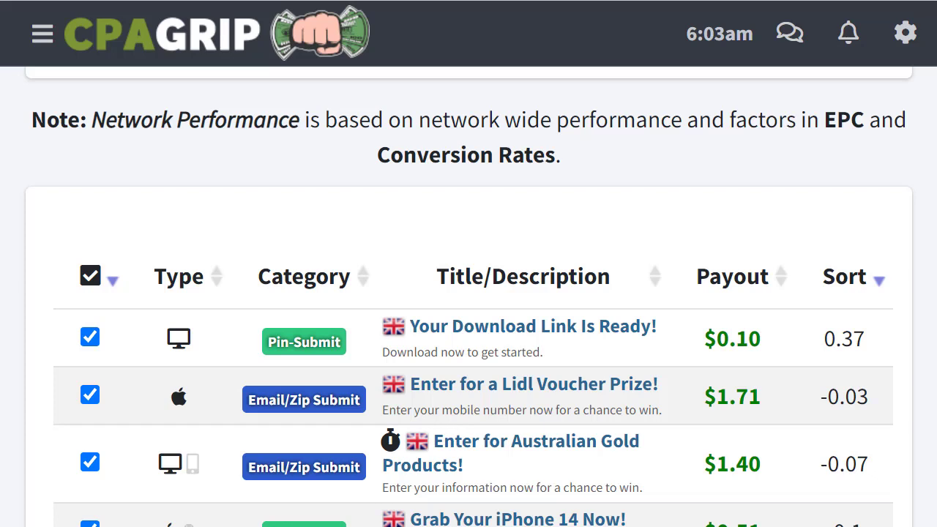
scroll(468, 293, "down", 3)
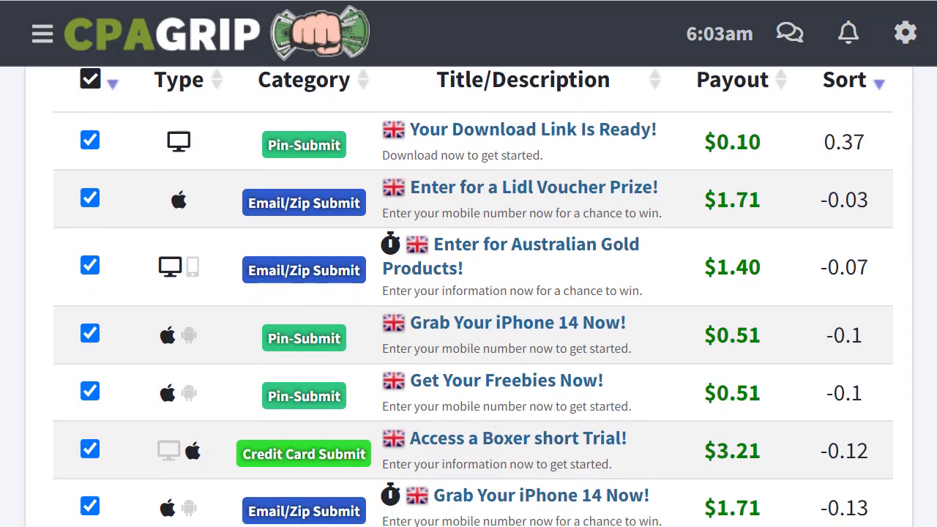
scroll(469, 293, "down", 3)
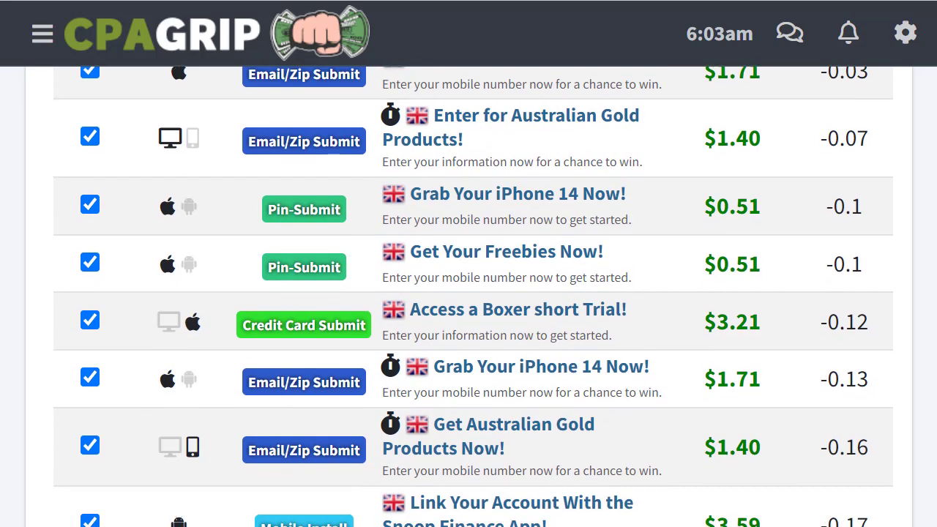
scroll(473, 296, "down", 3)
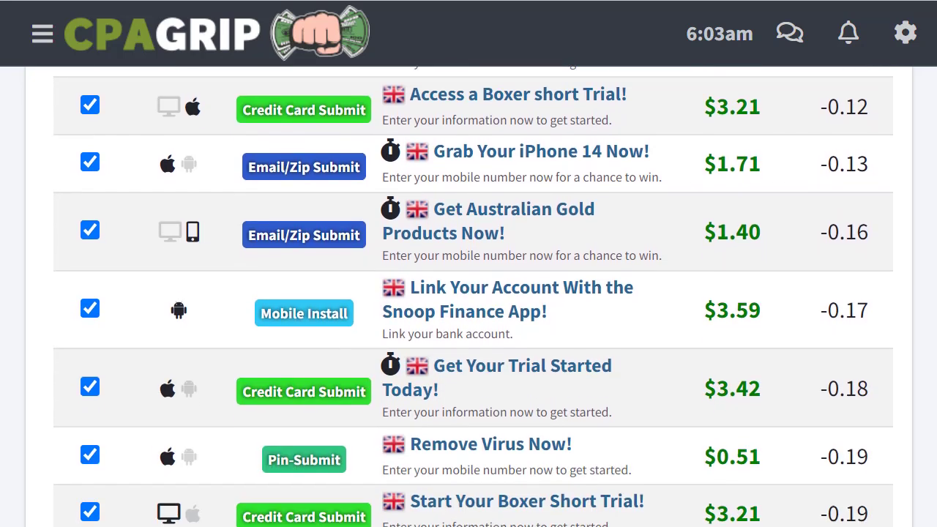
scroll(936, 321, "down", 4)
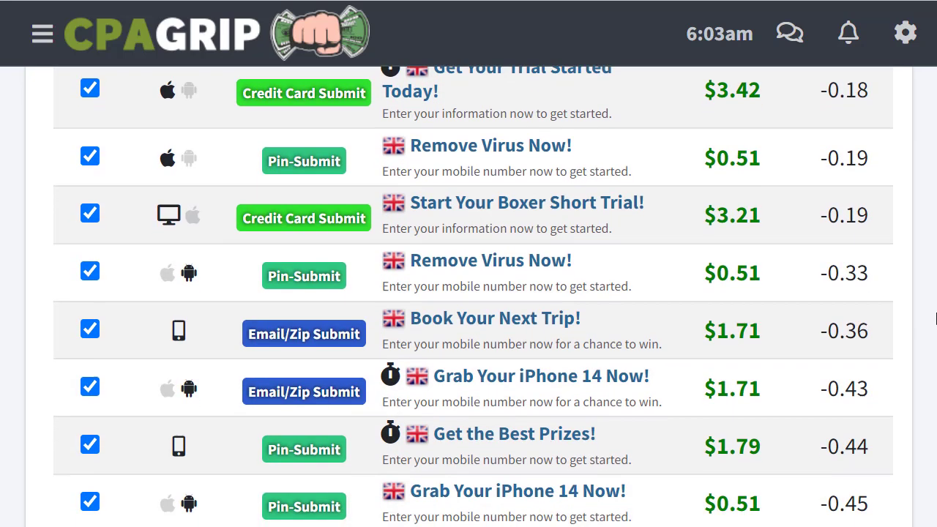
scroll(936, 321, "down", 3)
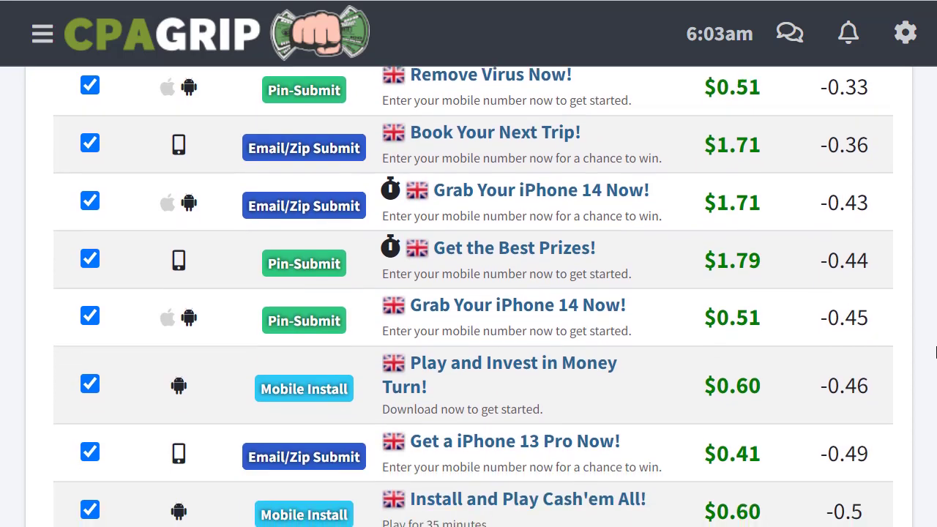
scroll(936, 359, "down", 3)
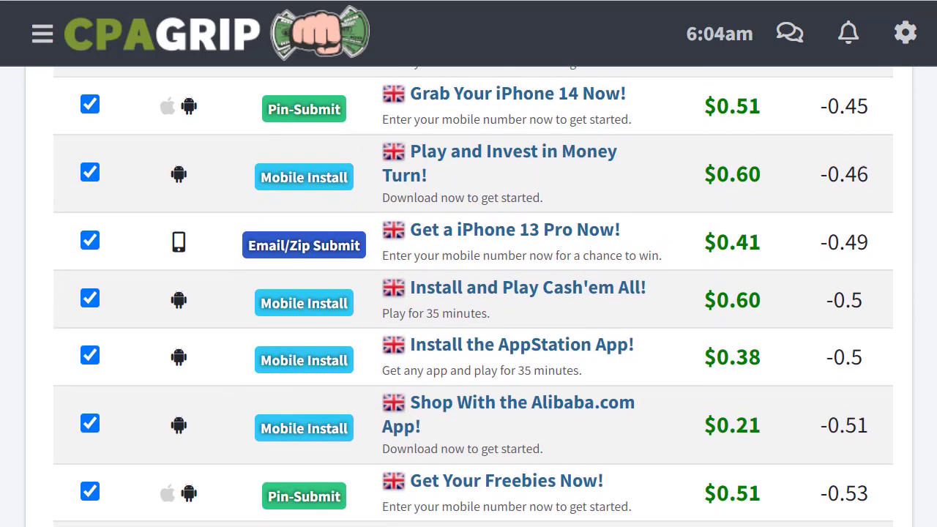
scroll(936, 401, "down", 1)
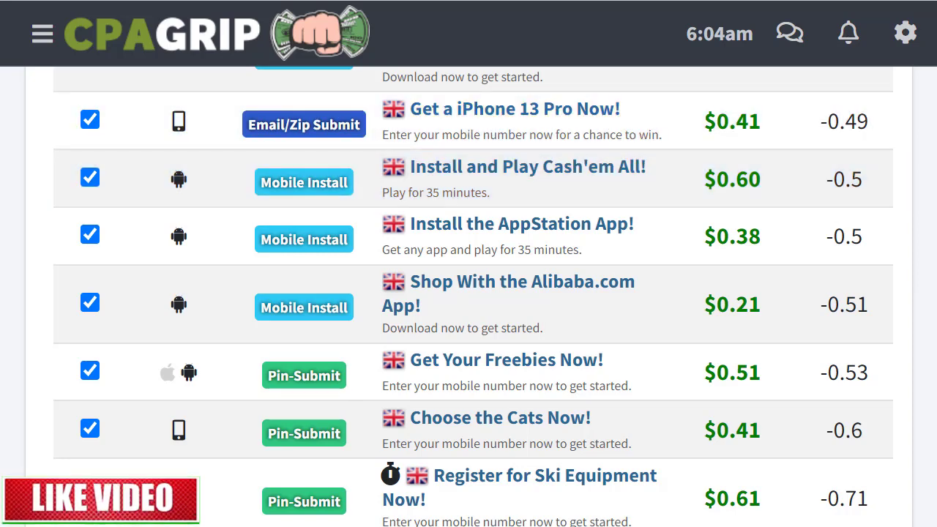
scroll(935, 353, "up", 4)
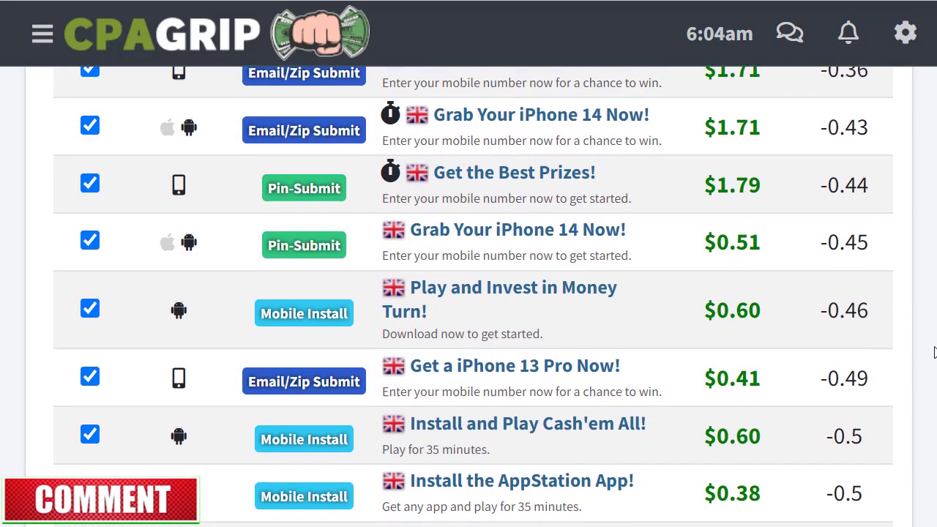
scroll(934, 353, "up", 3)
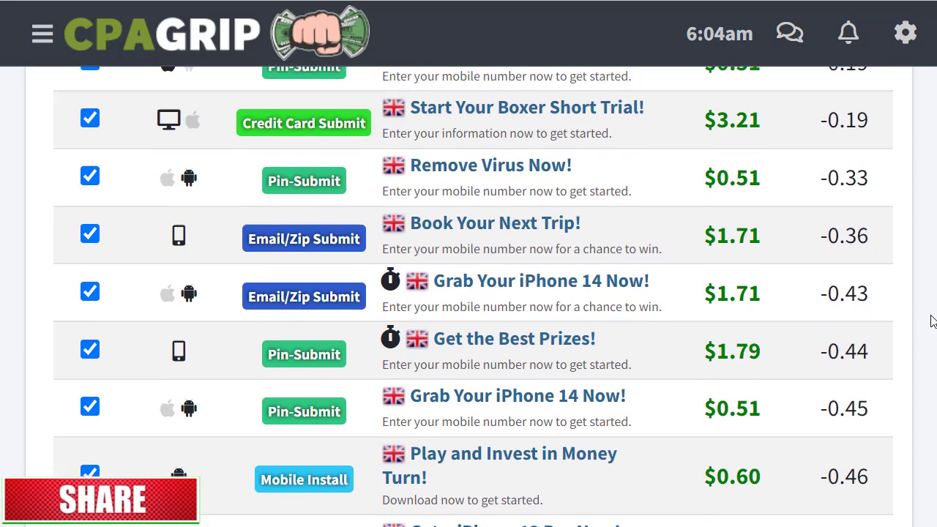
scroll(933, 321, "up", 1)
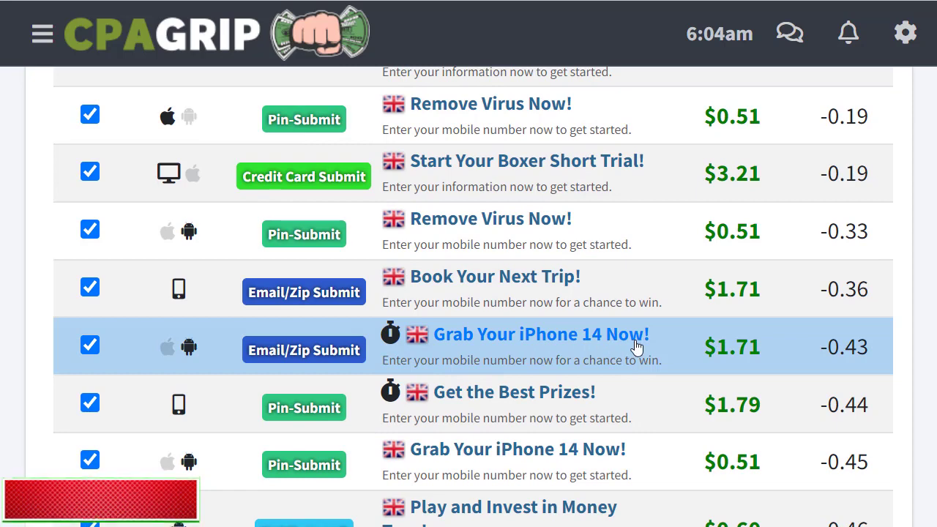
- Review the Grab Your iPhone 14 Now! offer's target country, $1.71 payout and preview
left_click(595, 336)
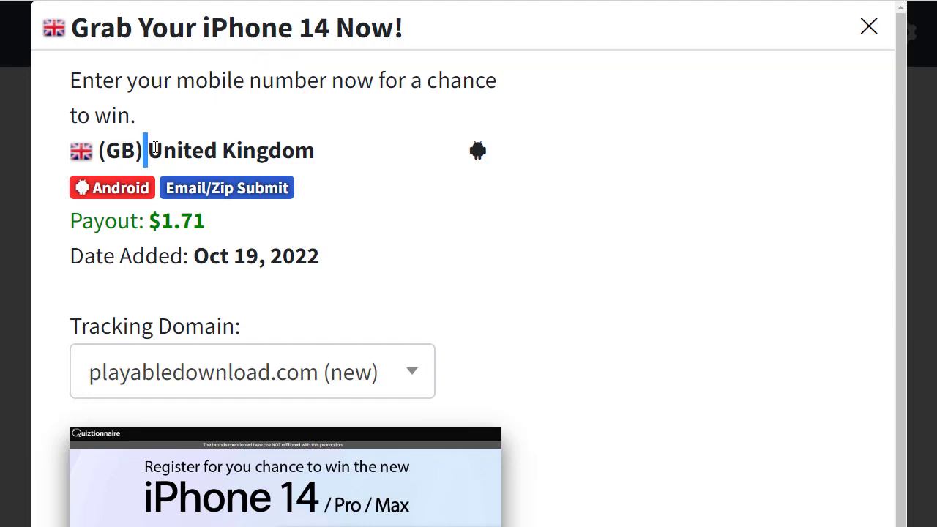
left_click_drag(146, 150, 217, 161)
left_click_drag(211, 221, 147, 222)
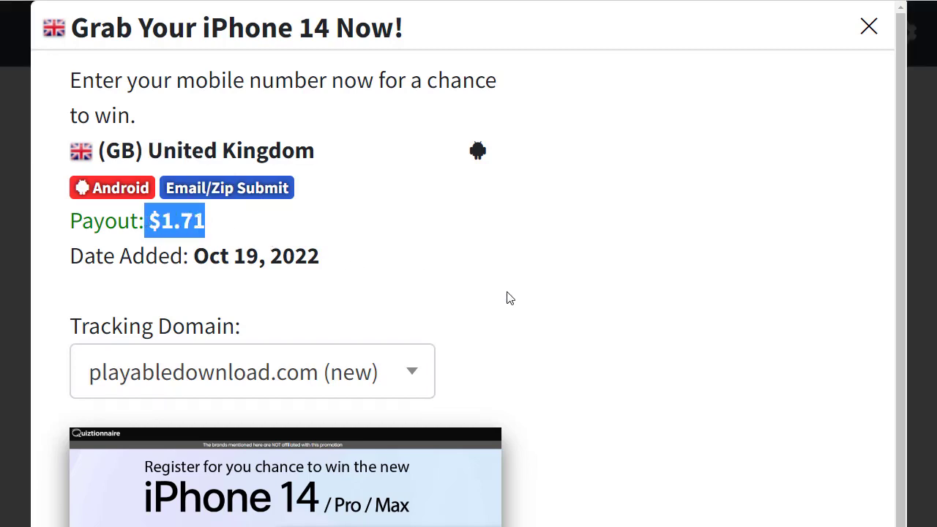
left_click_drag(908, 238, 889, 373)
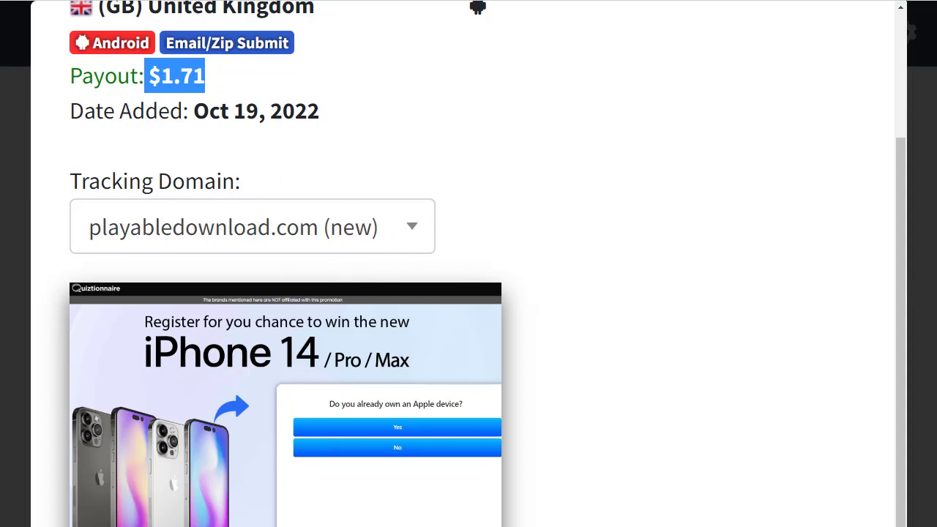
scroll(900, 222, "up", 2)
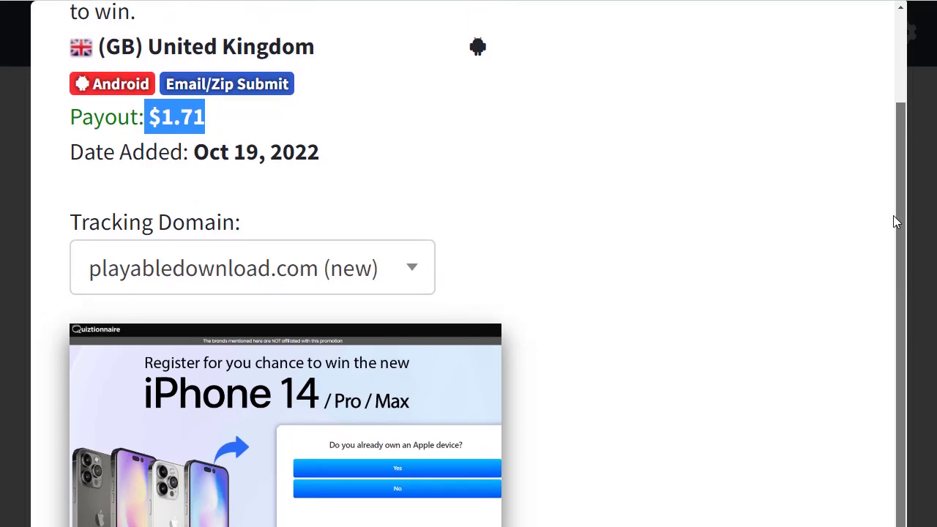
scroll(436, 134, "down", 3)
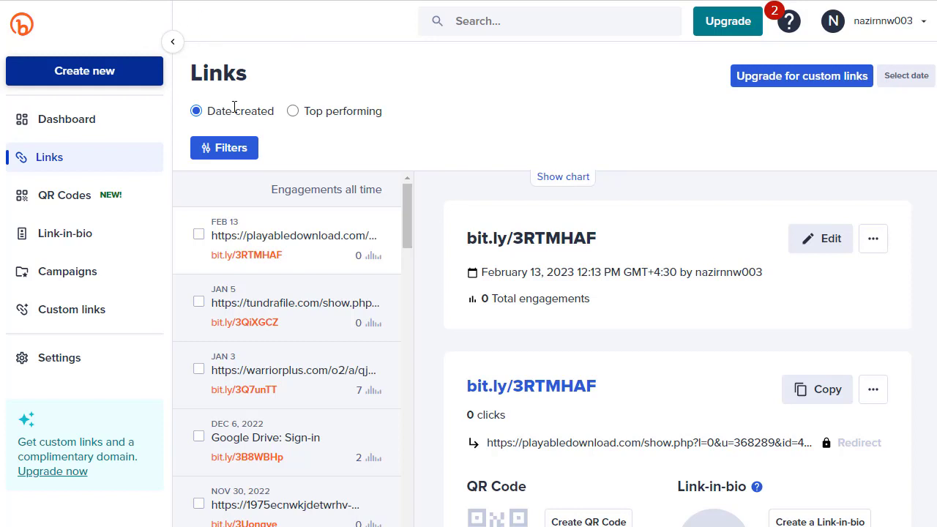
left_click(100, 79)
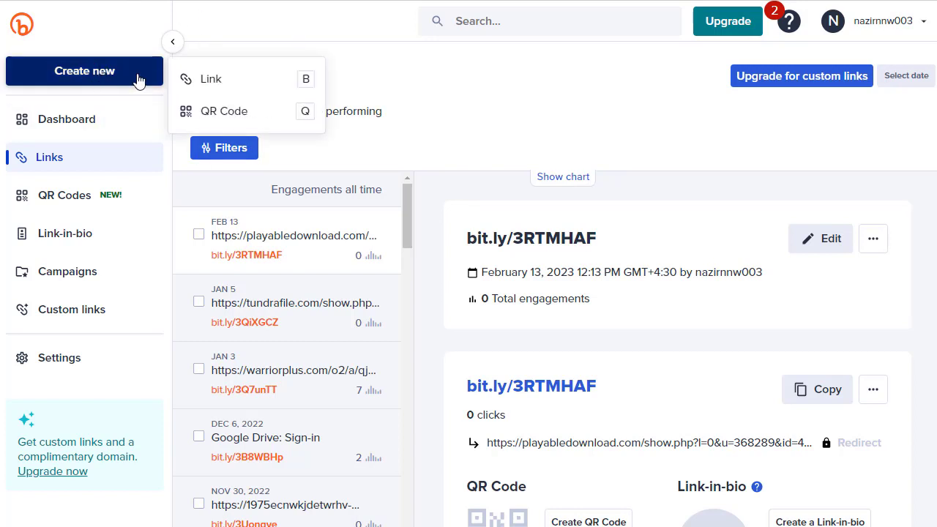
left_click(224, 81)
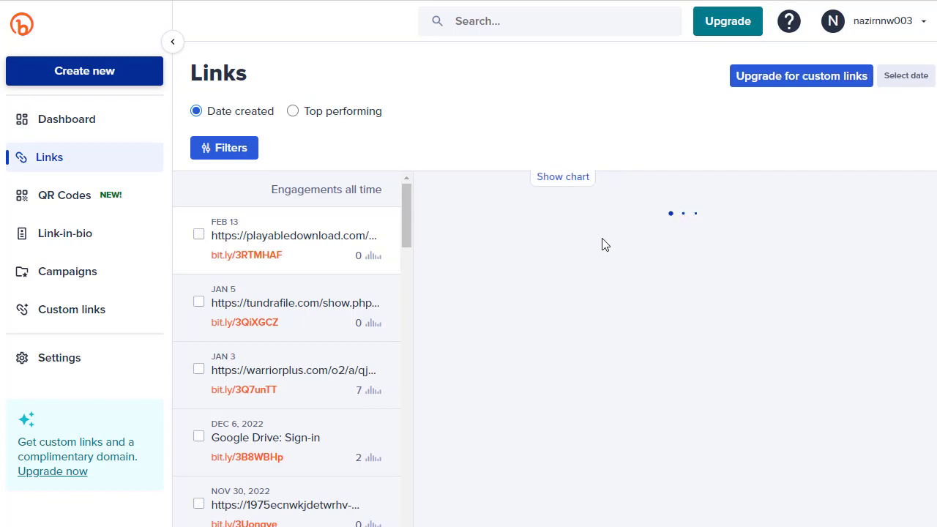
left_click_drag(598, 243, 462, 238)
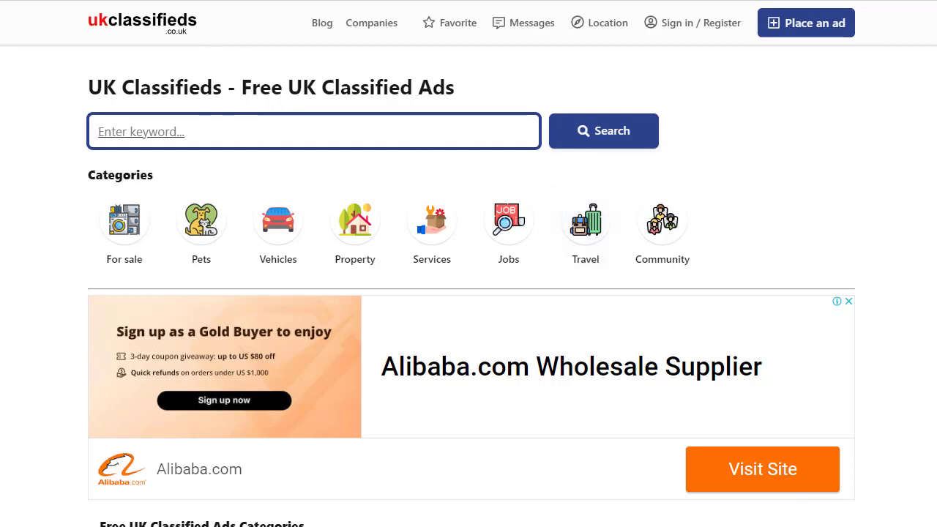
- Scroll the UK Classifieds home page down to the footer and back to the top
scroll(468, 293, "down", 4)
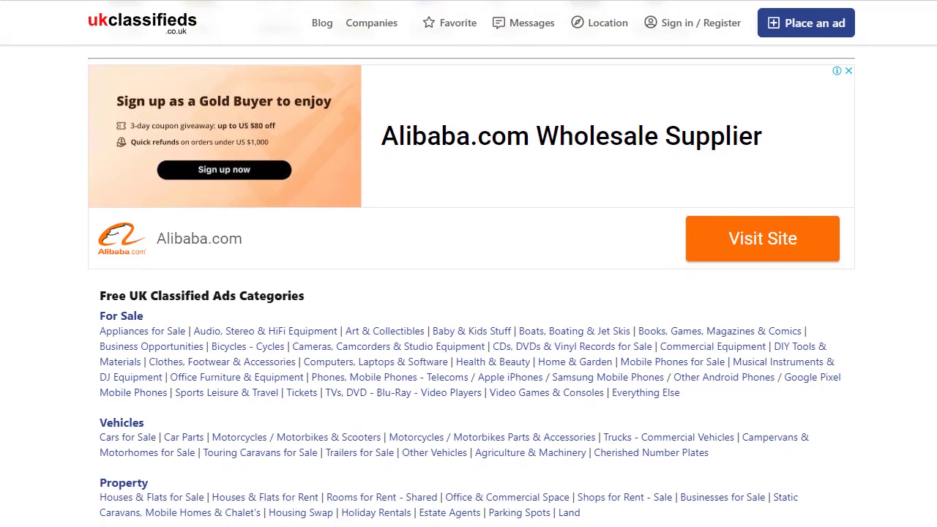
scroll(468, 293, "down", 2)
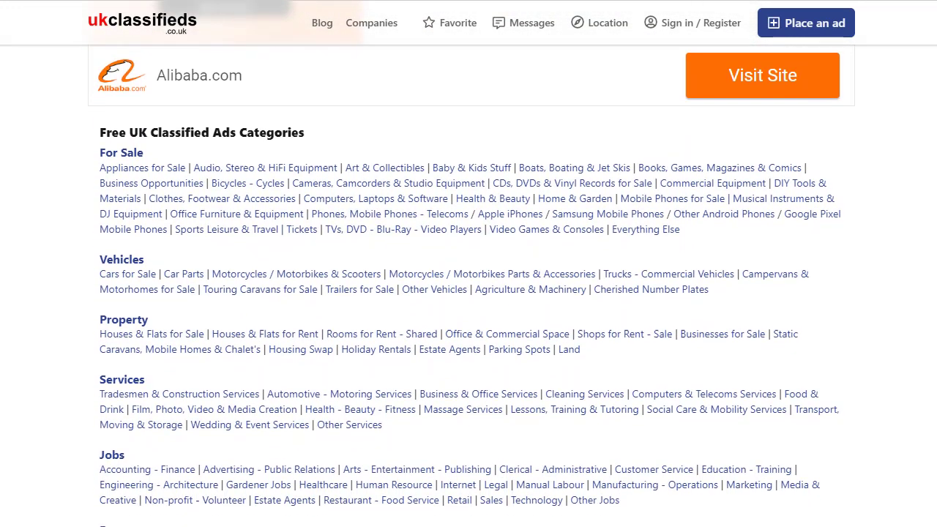
scroll(469, 293, "down", 1)
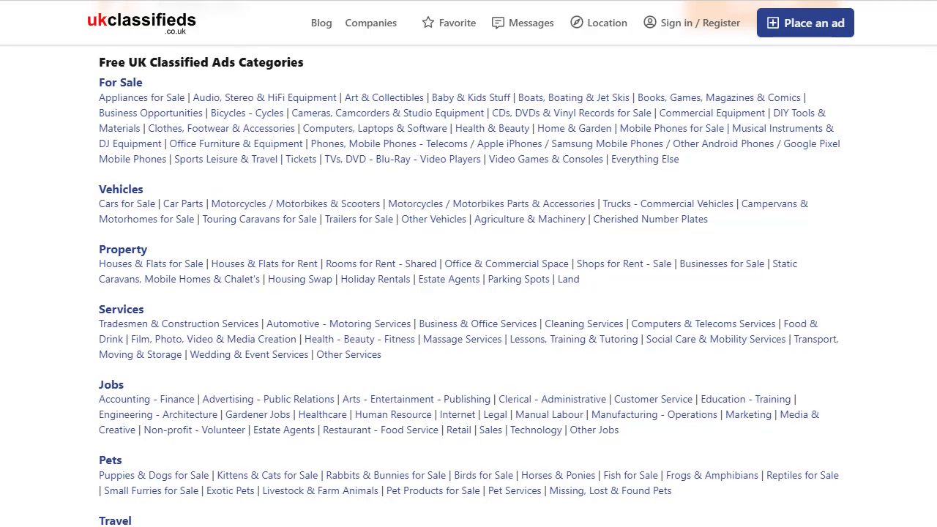
scroll(469, 279, "down", 5)
scroll(469, 278, "down", 3)
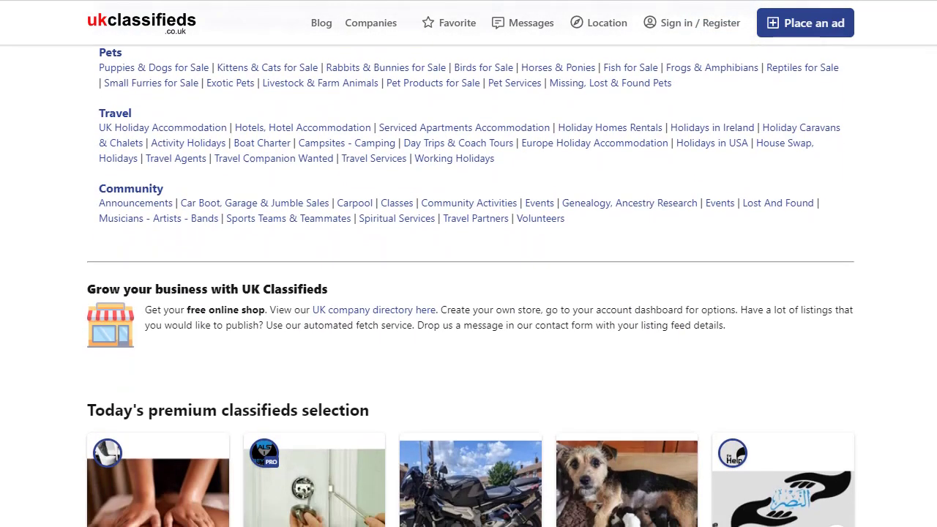
scroll(468, 278, "down", 7)
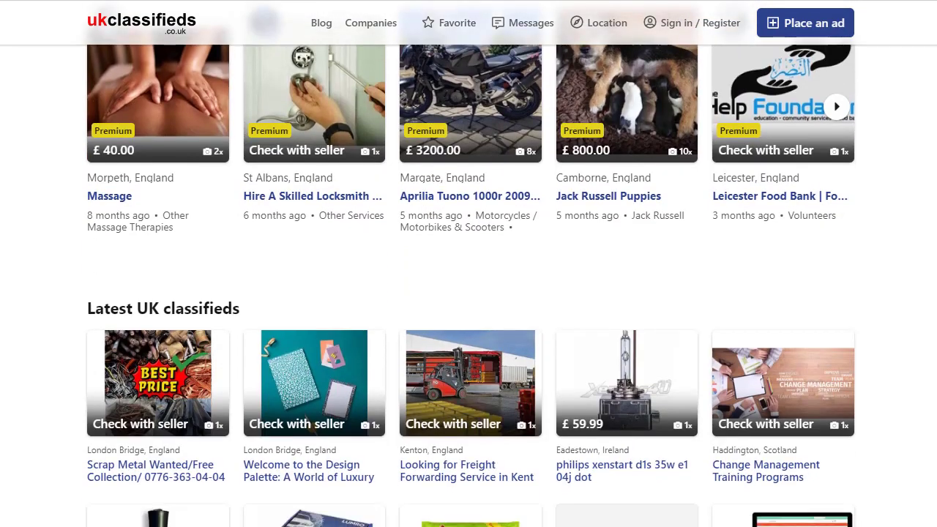
scroll(468, 278, "down", 1)
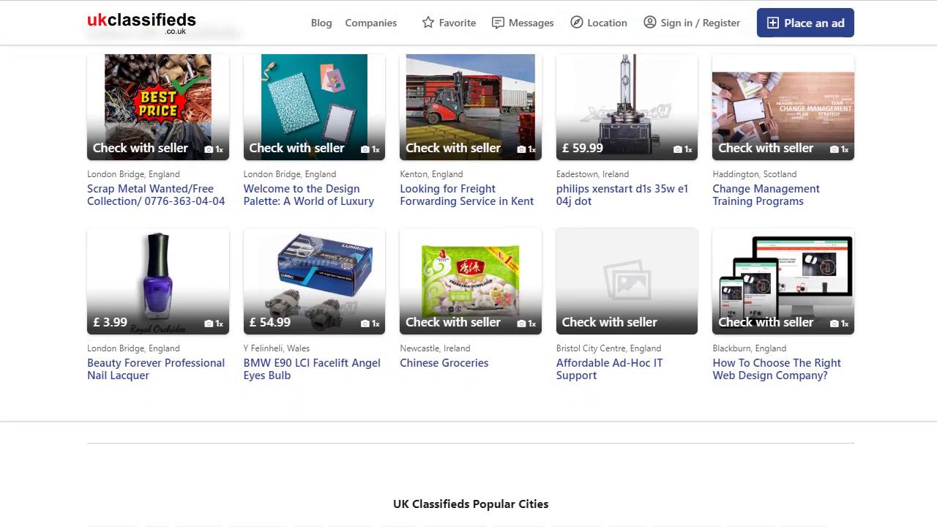
scroll(469, 278, "down", 1)
scroll(469, 278, "down", 2)
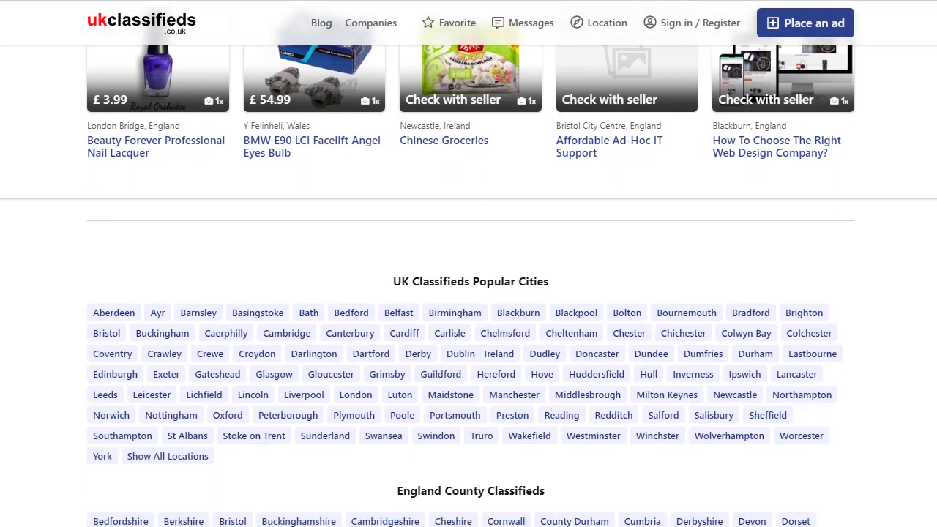
scroll(469, 279, "down", 1)
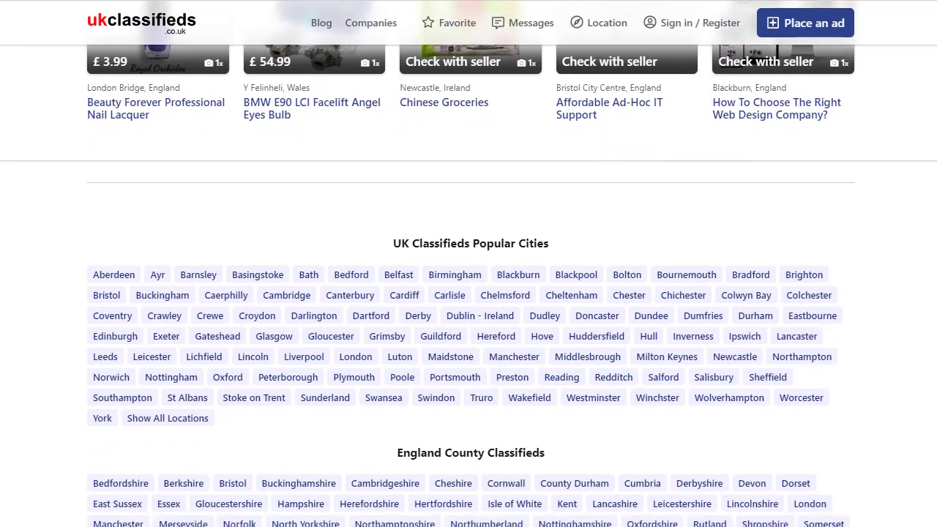
scroll(469, 278, "down", 3)
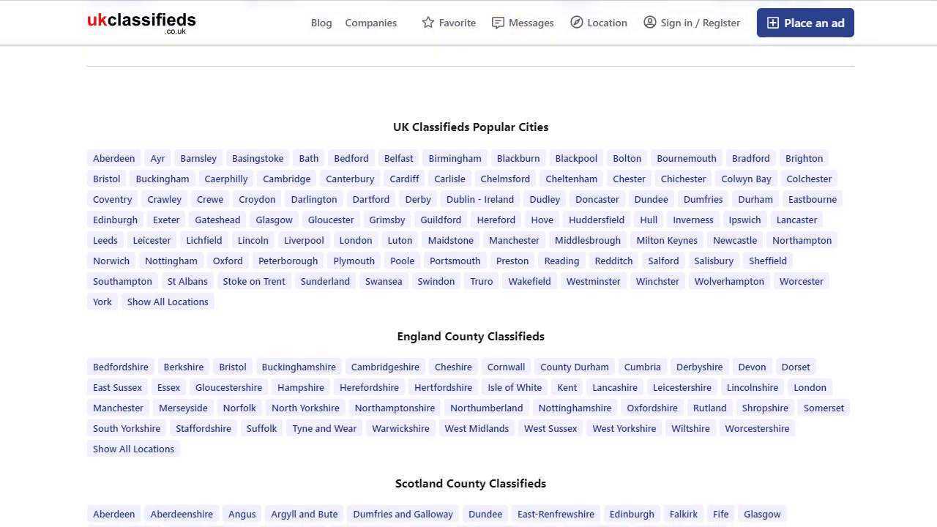
scroll(469, 278, "down", 2)
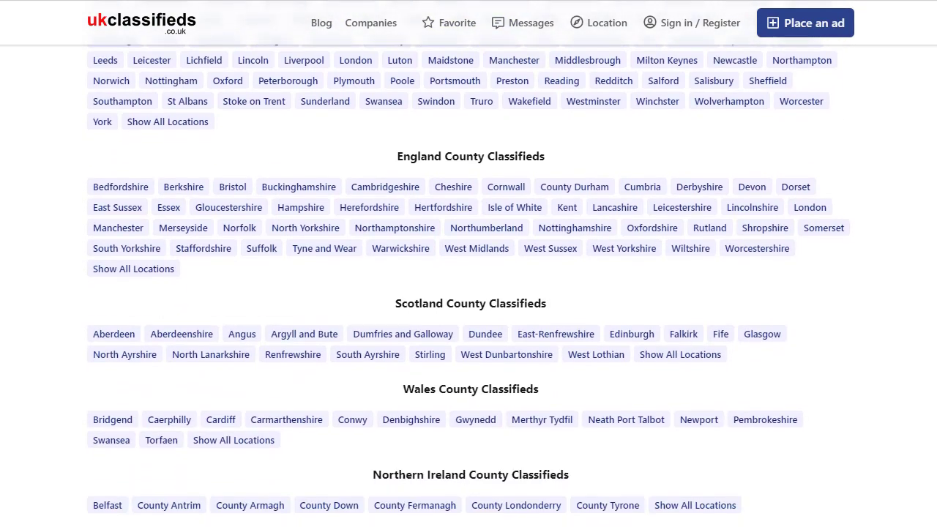
scroll(468, 278, "down", 1)
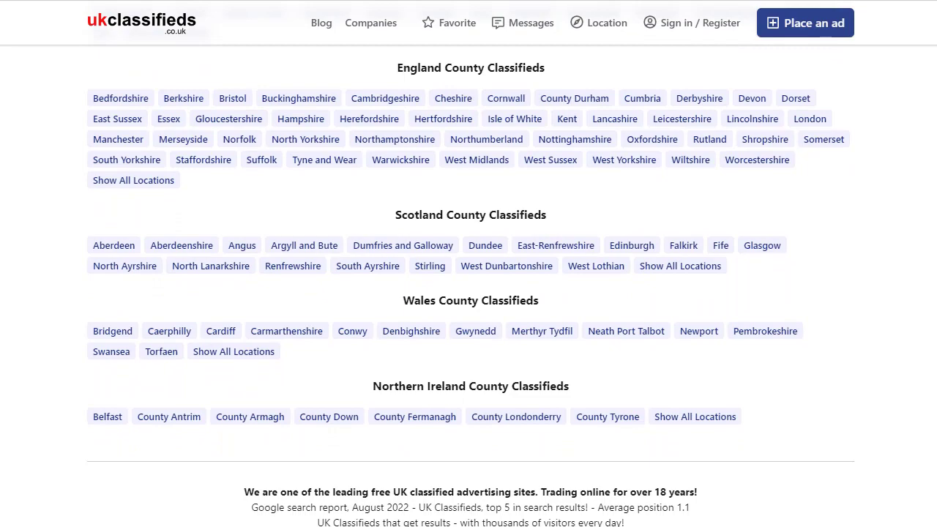
scroll(469, 278, "down", 2)
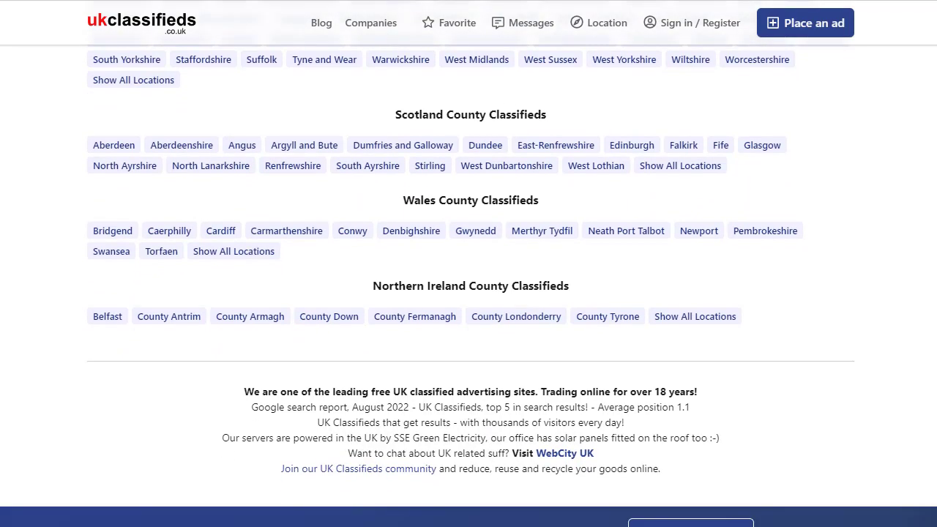
scroll(469, 278, "down", 4)
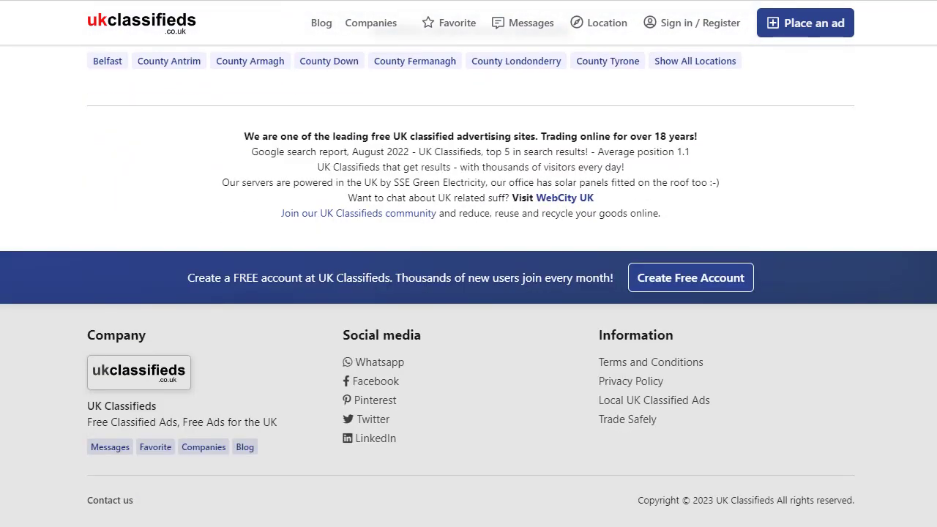
left_click_drag(934, 469, 922, 17)
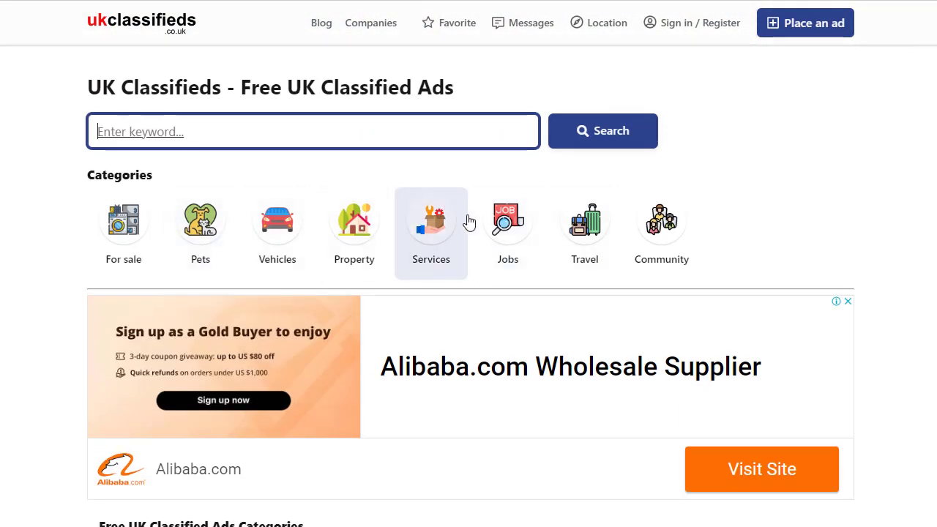
scroll(468, 293, "down", 6)
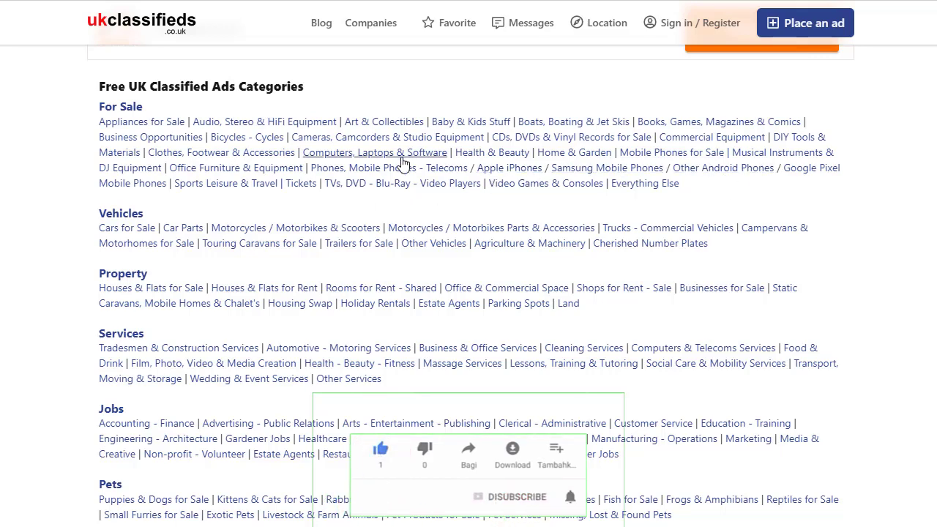
scroll(469, 264, "up", 5)
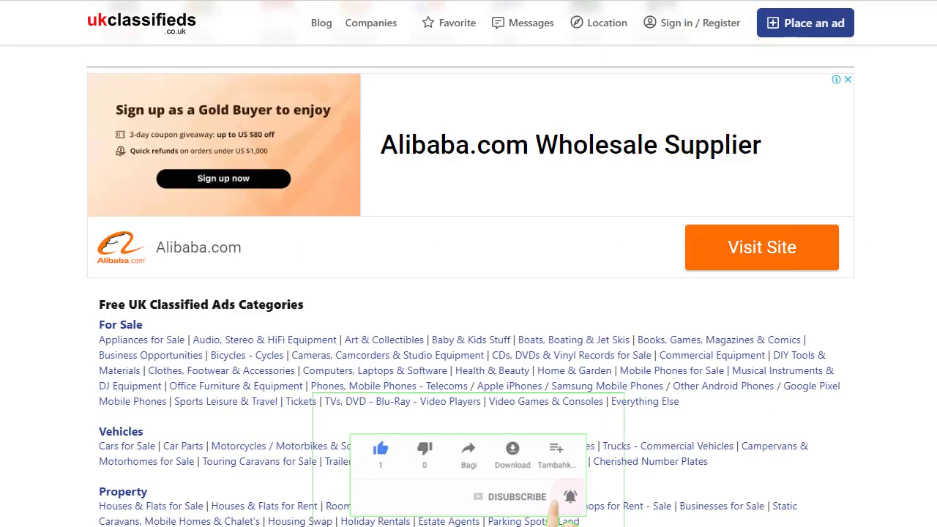
scroll(469, 286, "down", 5)
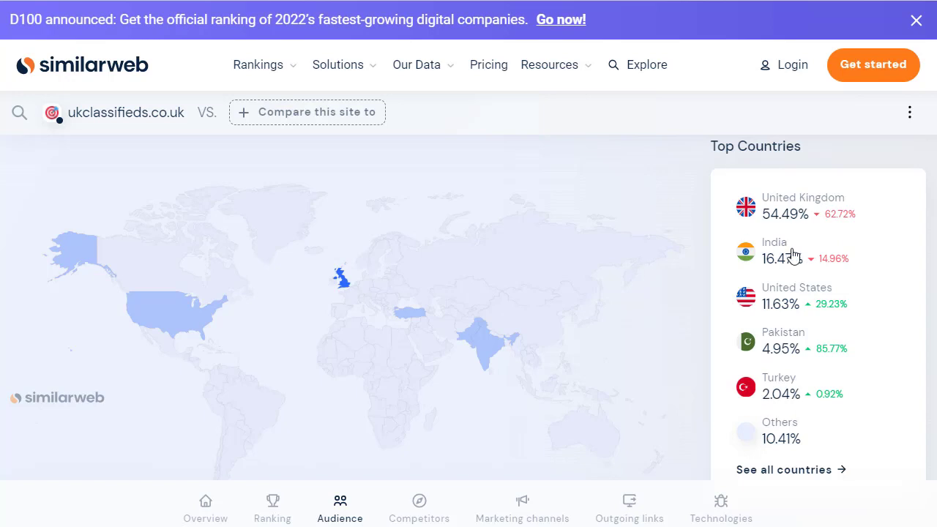
- Highlight the United Kingdom's 54.49% traffic share for ukclassifieds.co.uk in Similarweb
double_click(783, 216)
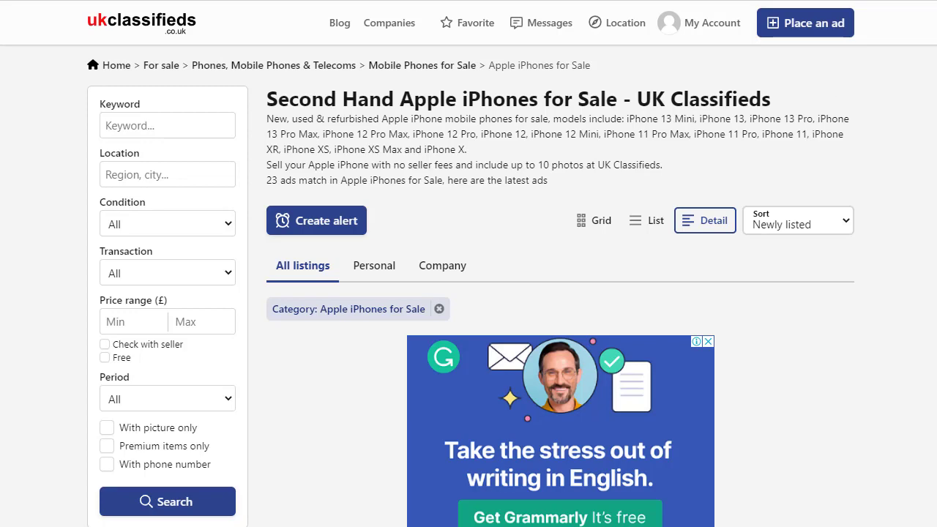
- Browse the Apple iPhones for Sale listings, then go back to the home page
scroll(561, 293, "down", 7)
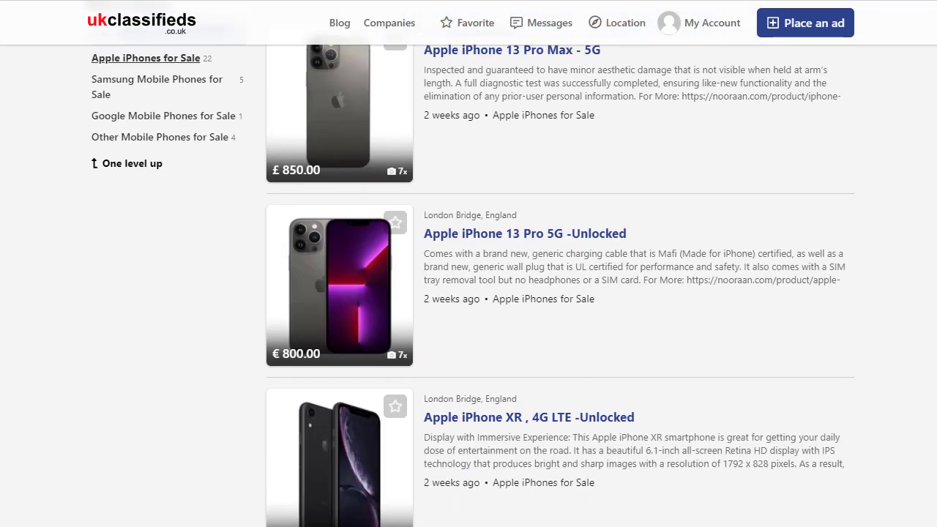
scroll(560, 293, "up", 1)
scroll(560, 293, "down", 1)
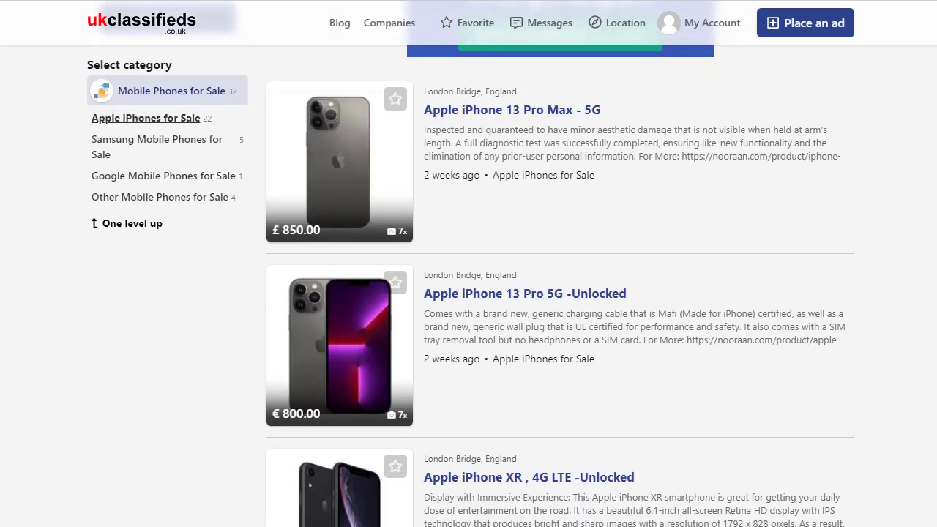
scroll(561, 293, "down", 2)
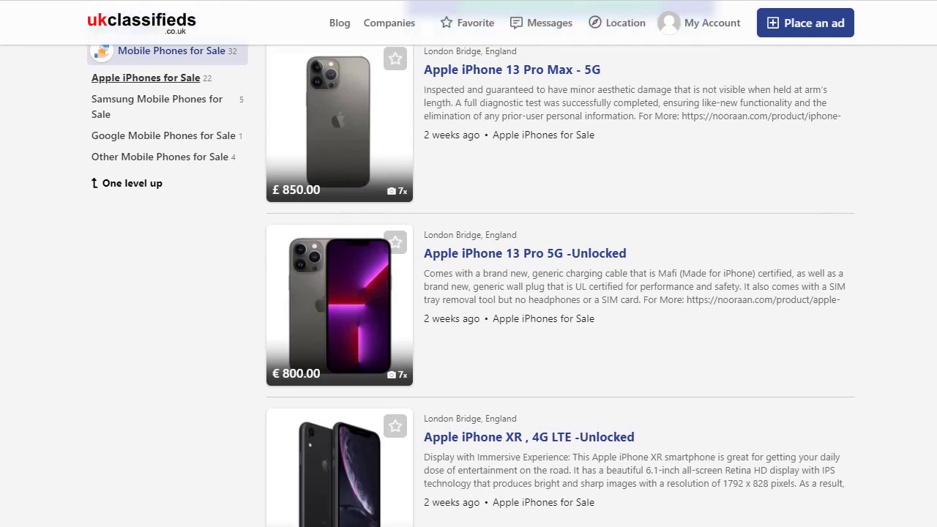
scroll(560, 293, "down", 3)
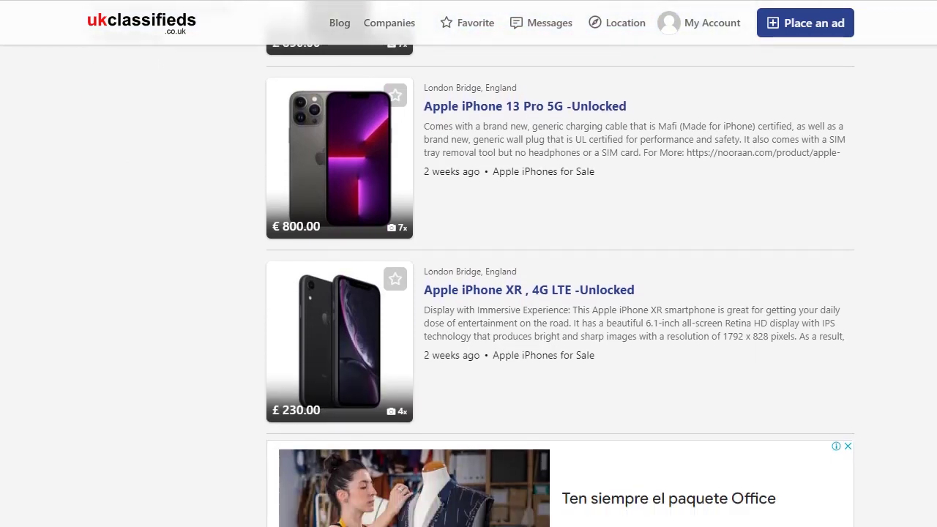
scroll(560, 293, "down", 6)
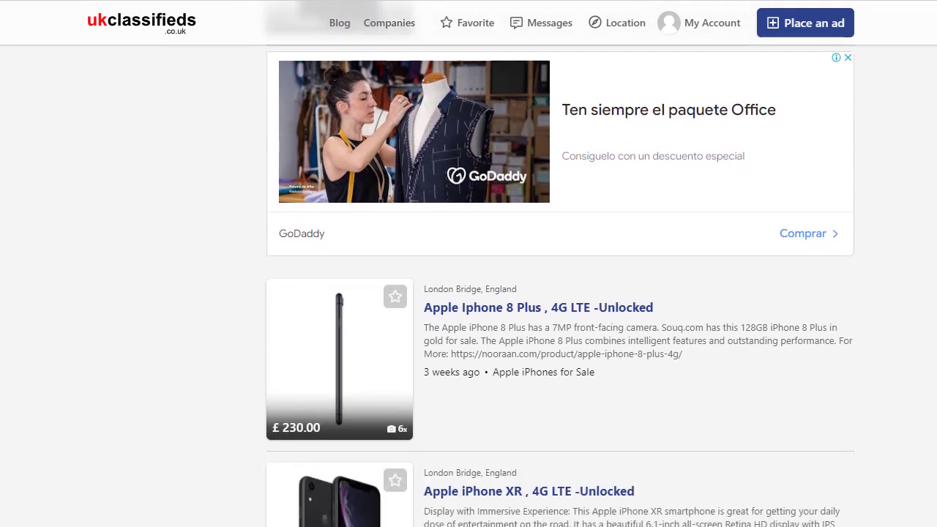
scroll(561, 293, "down", 4)
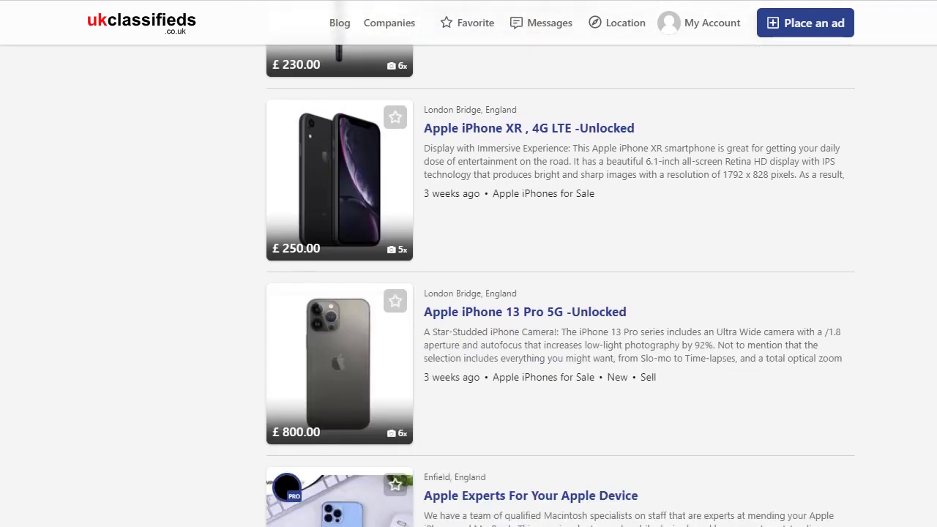
scroll(560, 293, "down", 2)
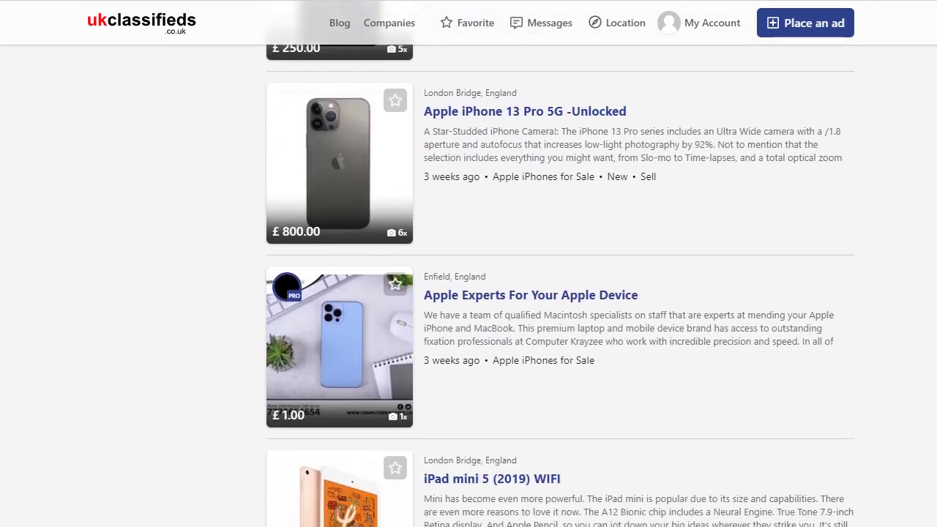
scroll(561, 293, "down", 1)
scroll(560, 293, "down", 6)
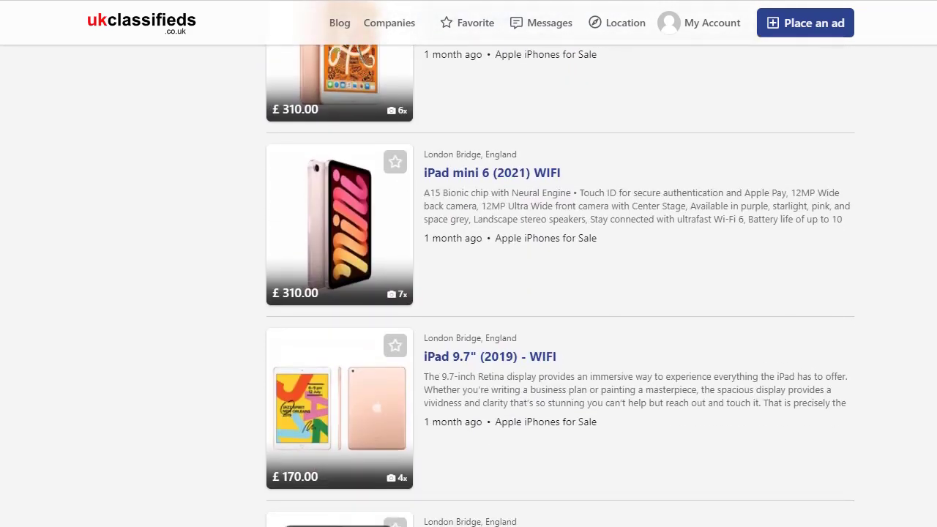
scroll(560, 293, "down", 4)
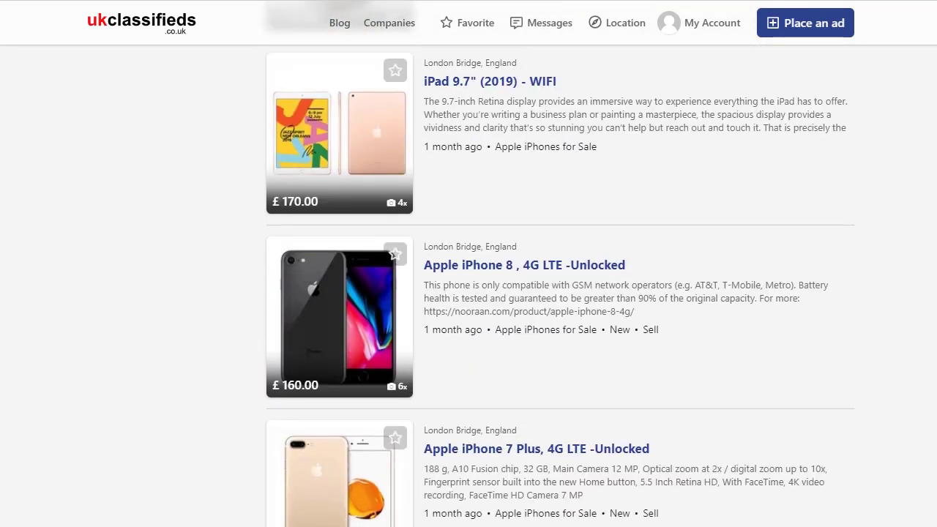
scroll(560, 292, "down", 2)
scroll(561, 293, "up", 1)
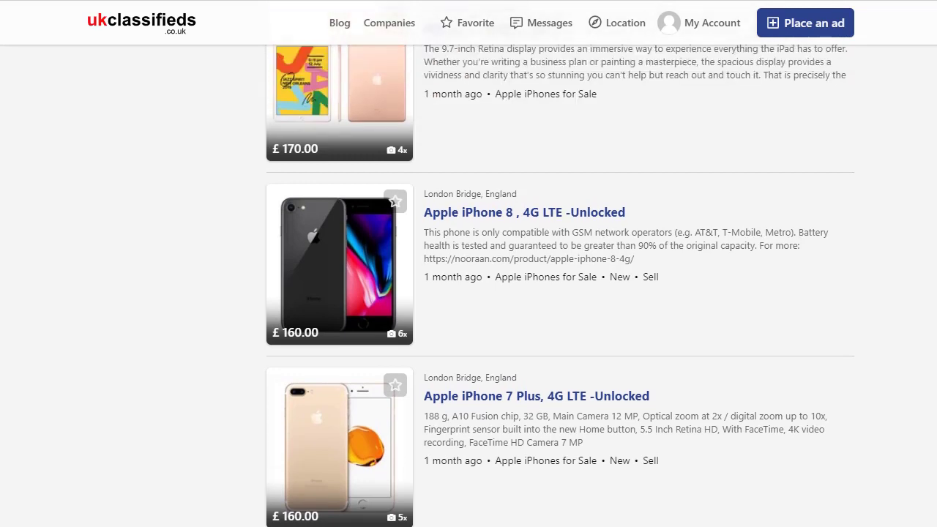
scroll(561, 293, "down", 4)
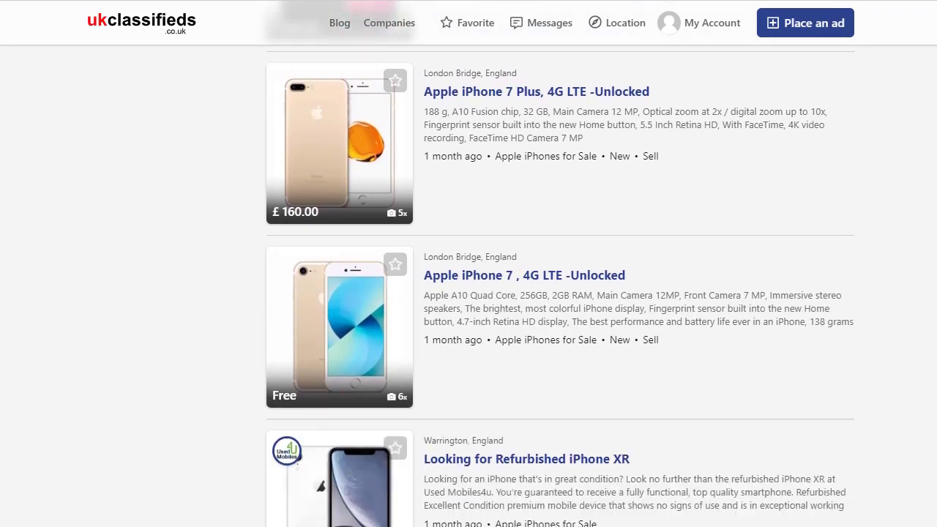
scroll(927, 91, "up", 5)
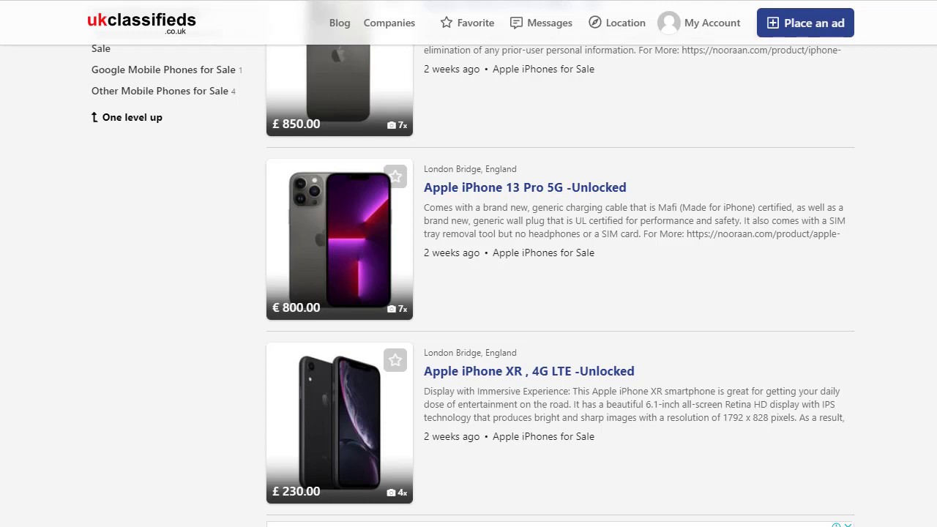
scroll(560, 263, "down", 2)
scroll(560, 264, "down", 12)
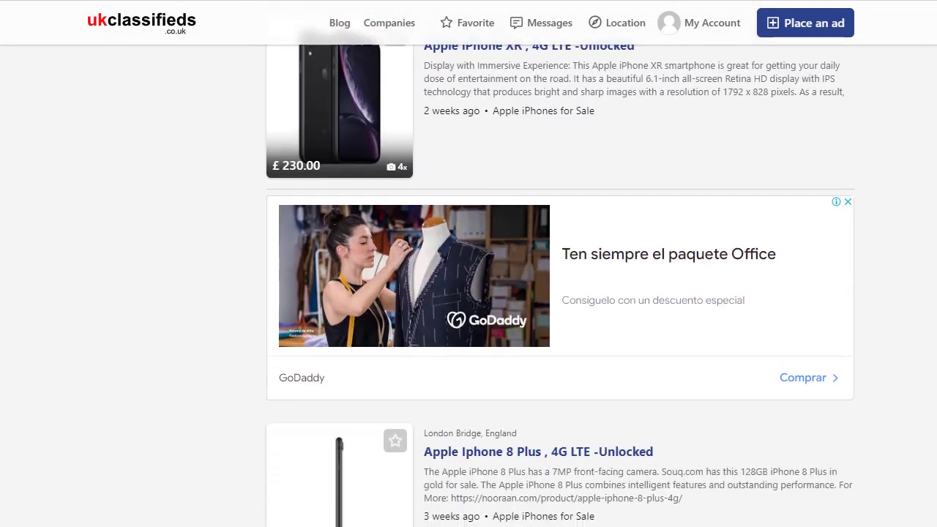
scroll(560, 263, "down", 3)
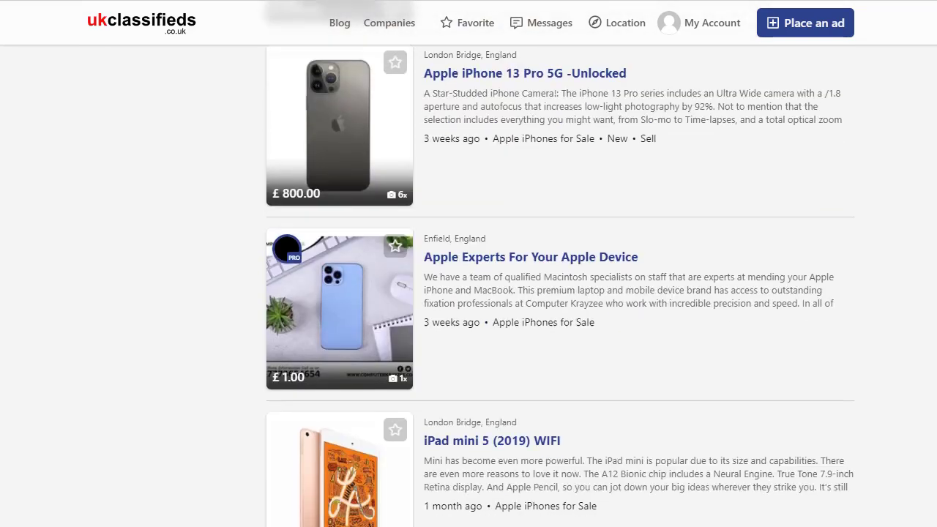
scroll(561, 263, "up", 15)
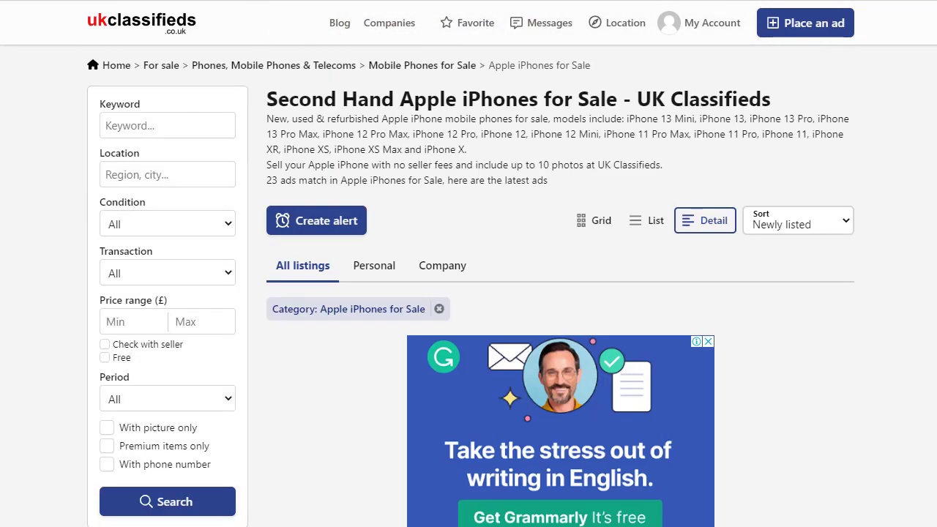
key("alt+Left")
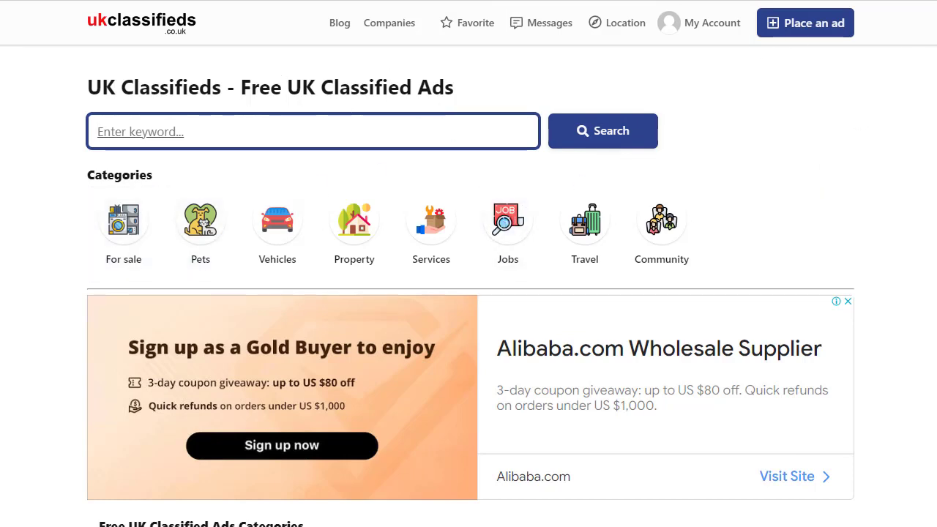
- Scroll the Apple iPhones for Sale listings and jump back to the page top
scroll(469, 293, "down", 7)
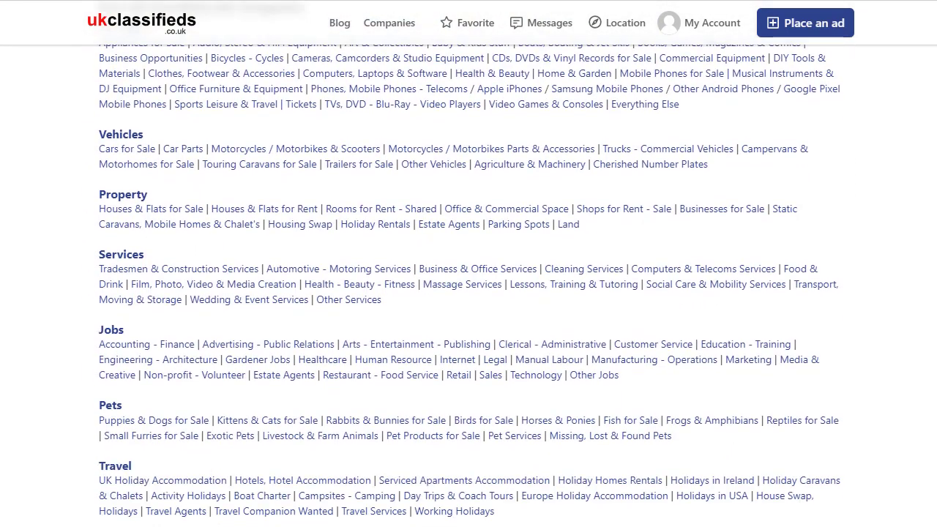
scroll(469, 293, "down", 6)
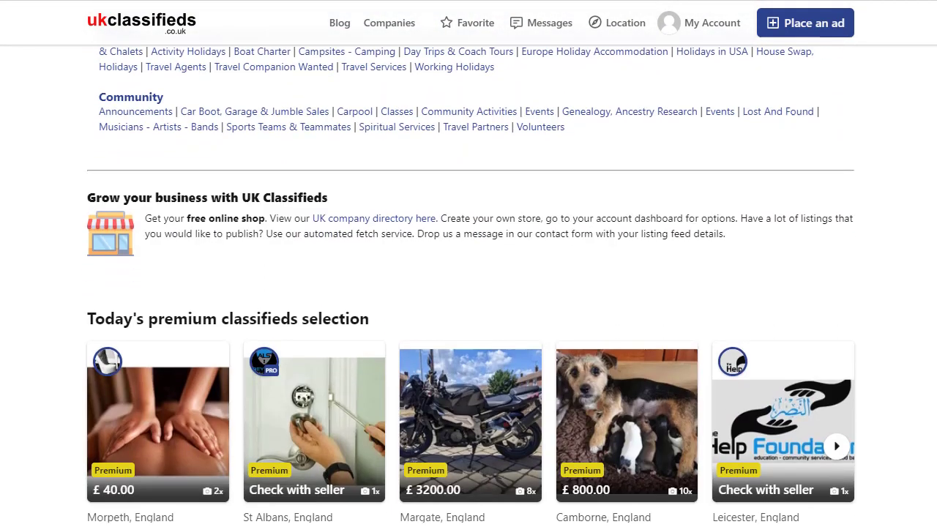
scroll(592, 128, "down", 8)
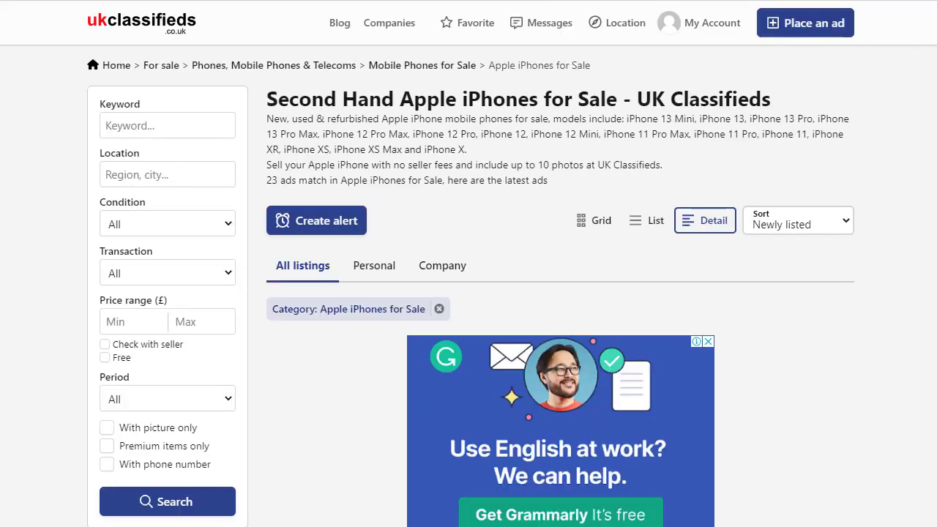
scroll(560, 293, "down", 10)
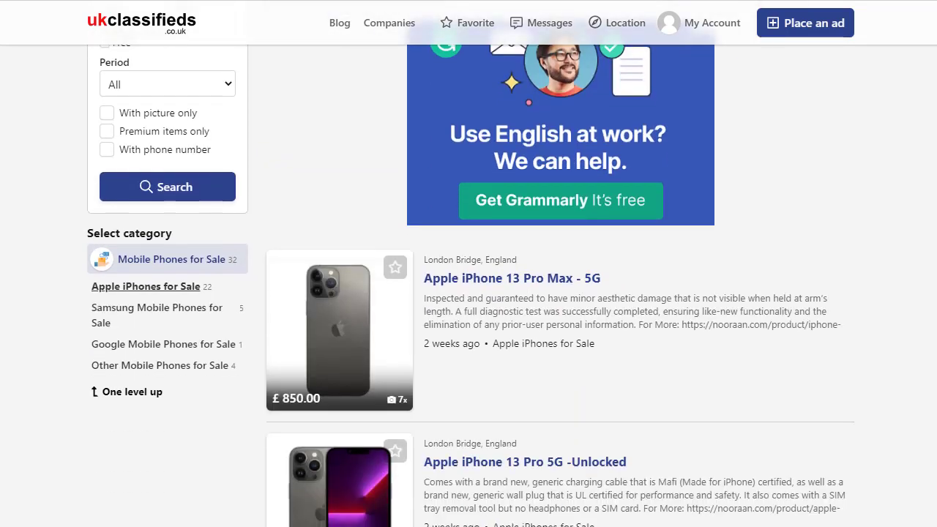
scroll(560, 293, "down", 13)
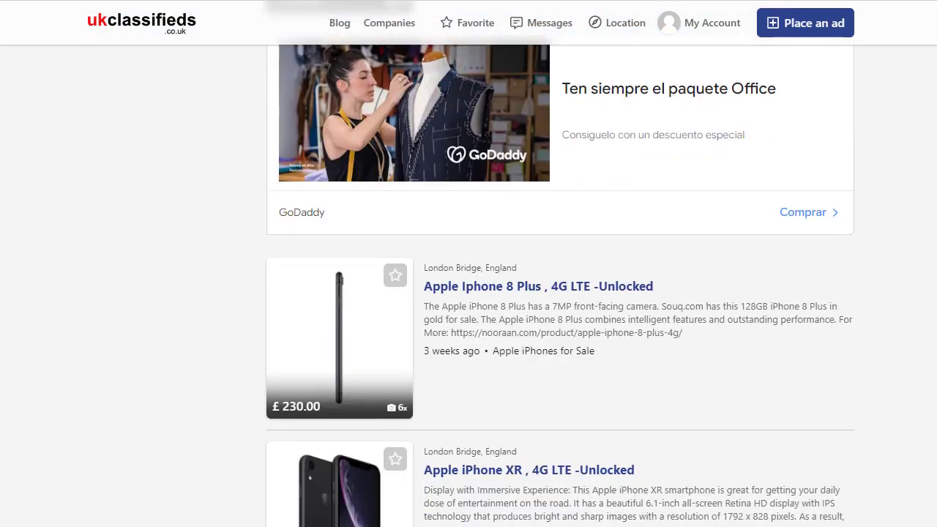
key("Home")
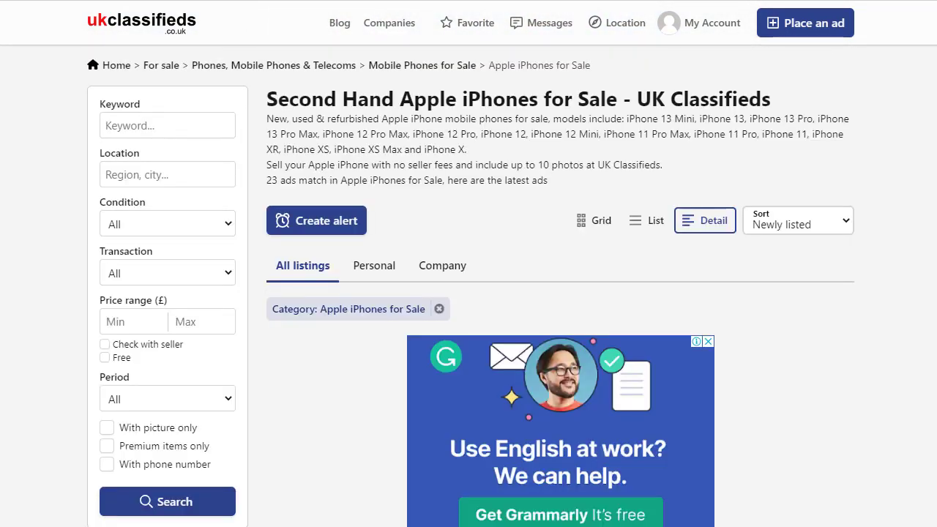
- Start a new ad and choose For sale as its category
left_click(840, 29)
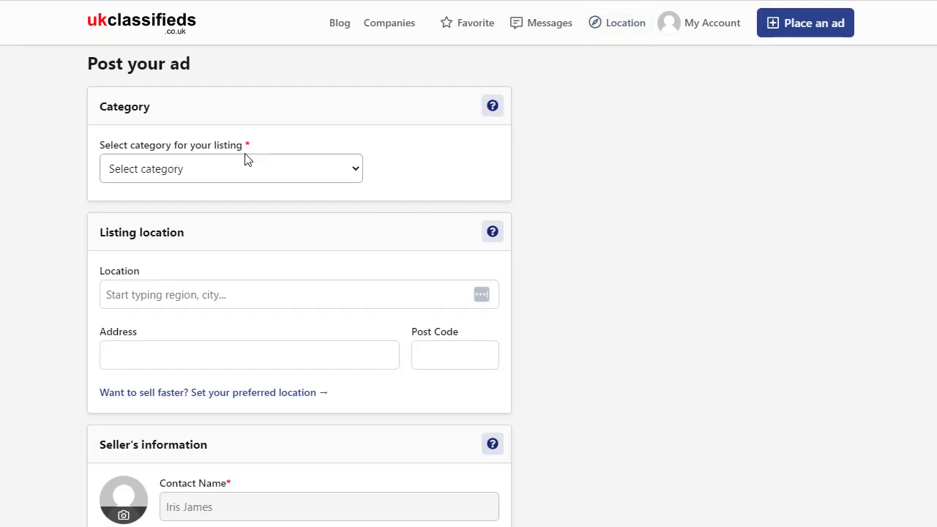
left_click(244, 175)
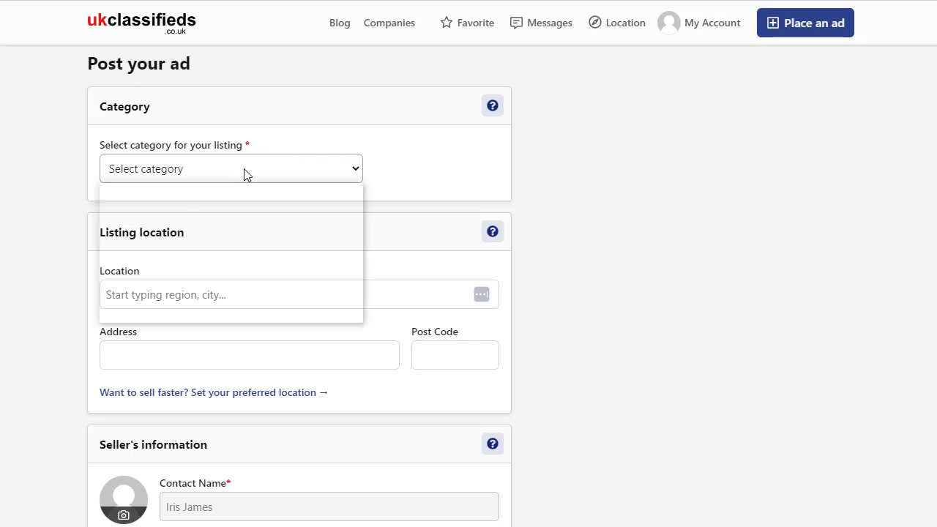
left_click(443, 161)
left_click(344, 167)
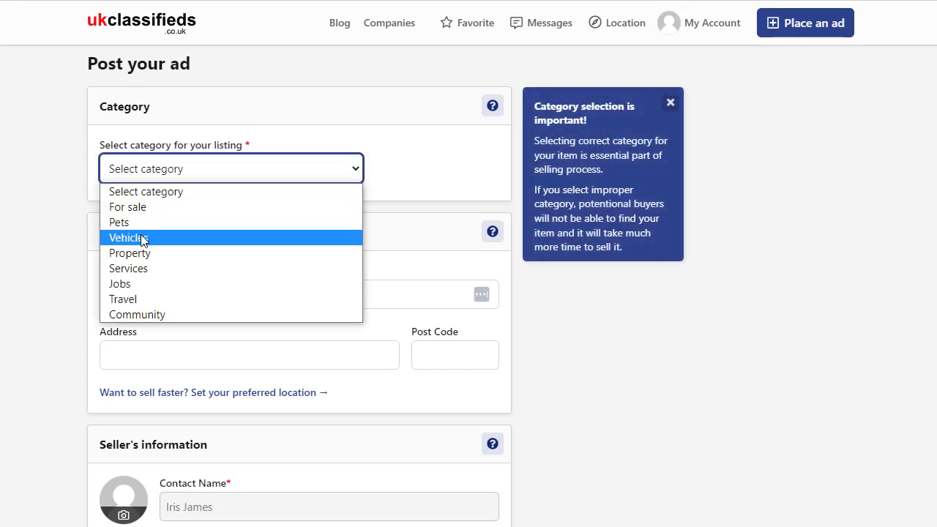
left_click(143, 209)
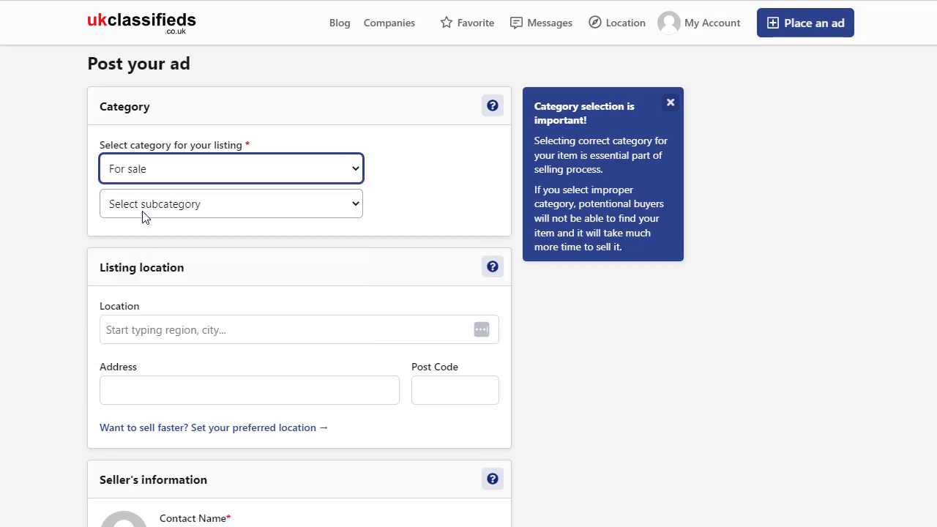
- Narrow the category to Phones, Mobile Phones & Telecoms › Mobile Phones for Sale › Apple iPhones for Sale
left_click(344, 212)
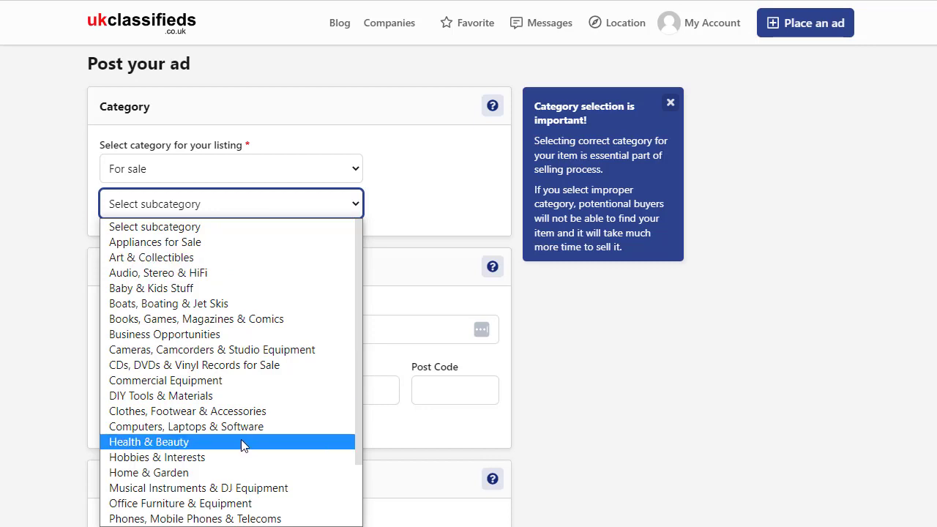
left_click_drag(358, 280, 366, 352)
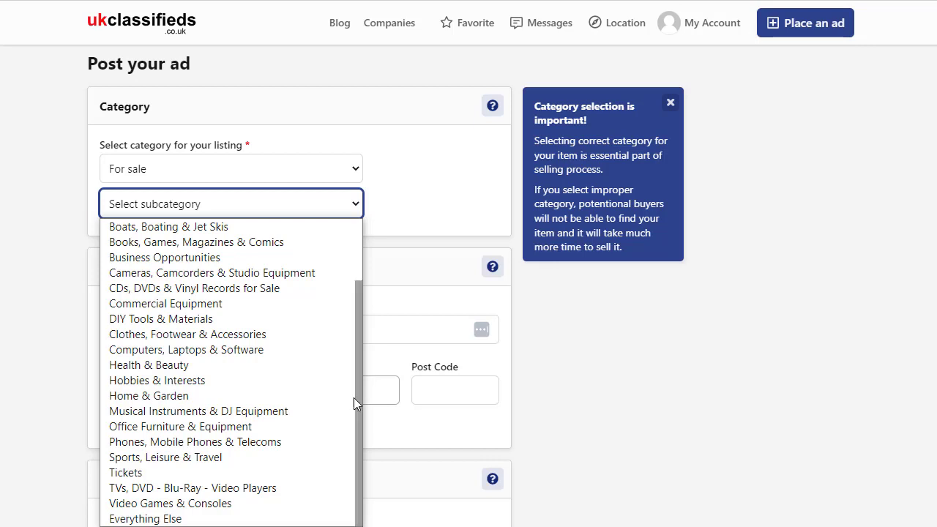
left_click(269, 442)
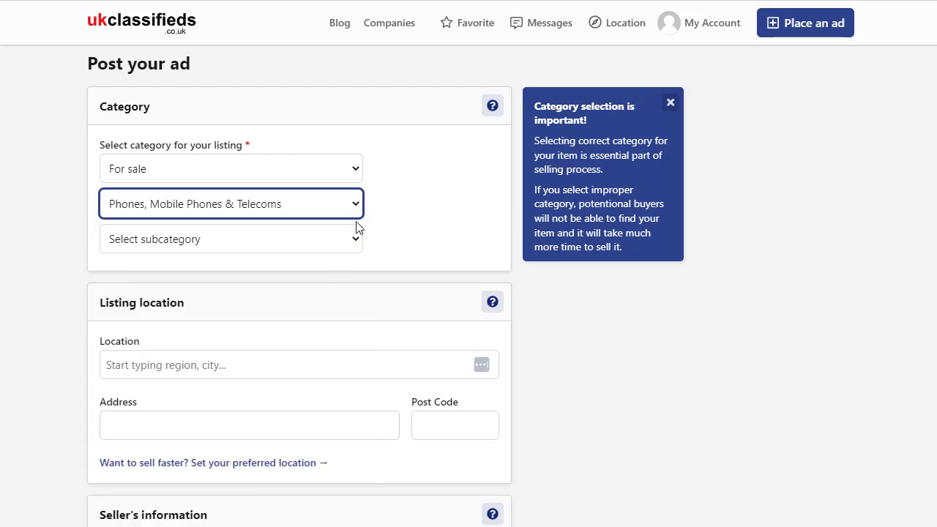
left_click(342, 242)
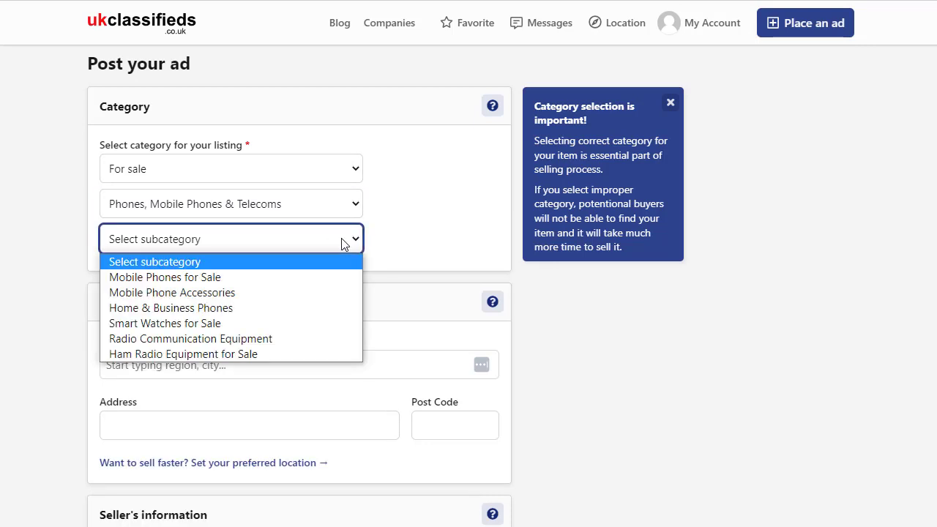
left_click(209, 280)
left_click(286, 282)
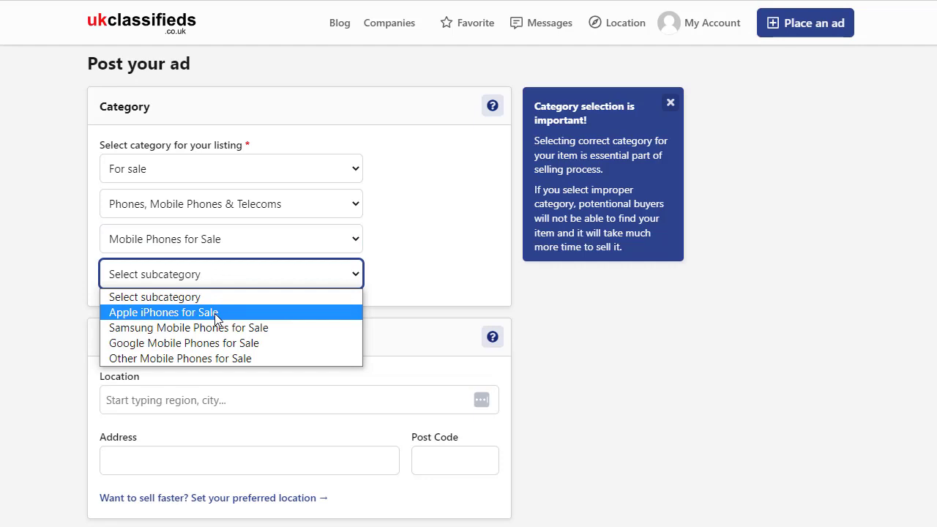
left_click(175, 313)
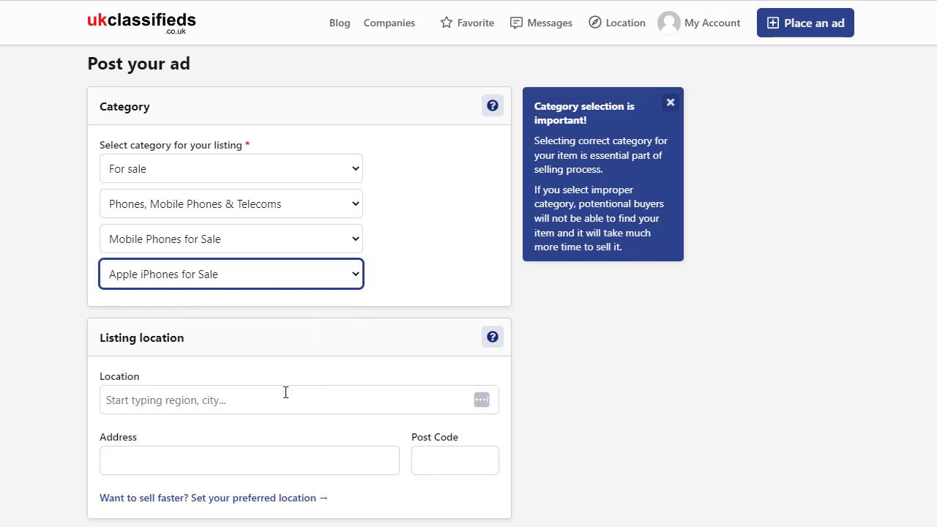
- Scroll through the Post your ad form and back up to the Listing location section
scroll(935, 155, "down", 4)
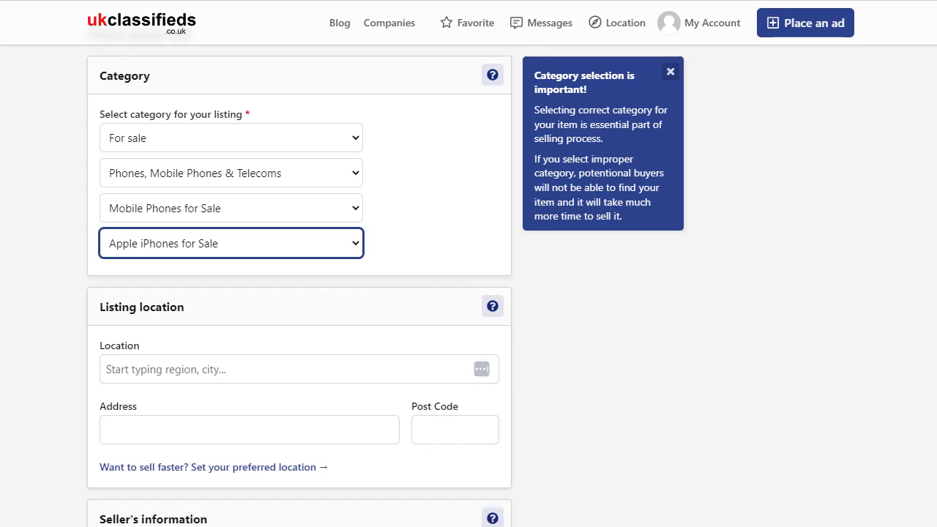
scroll(933, 241, "down", 2)
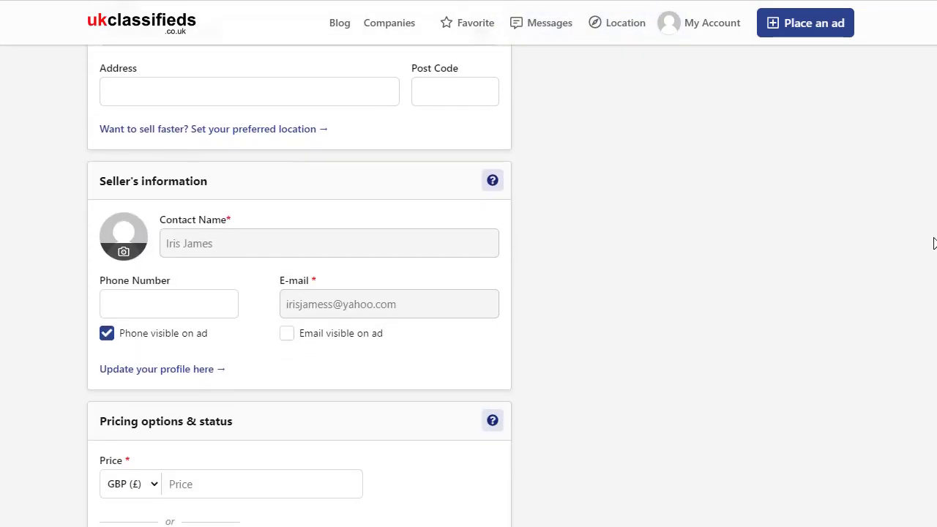
scroll(930, 256, "down", 4)
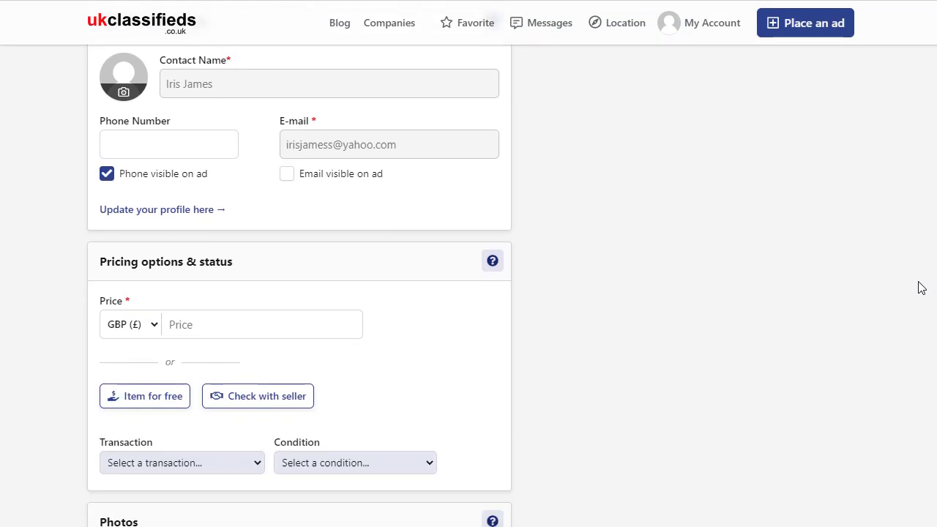
scroll(895, 324, "down", 3)
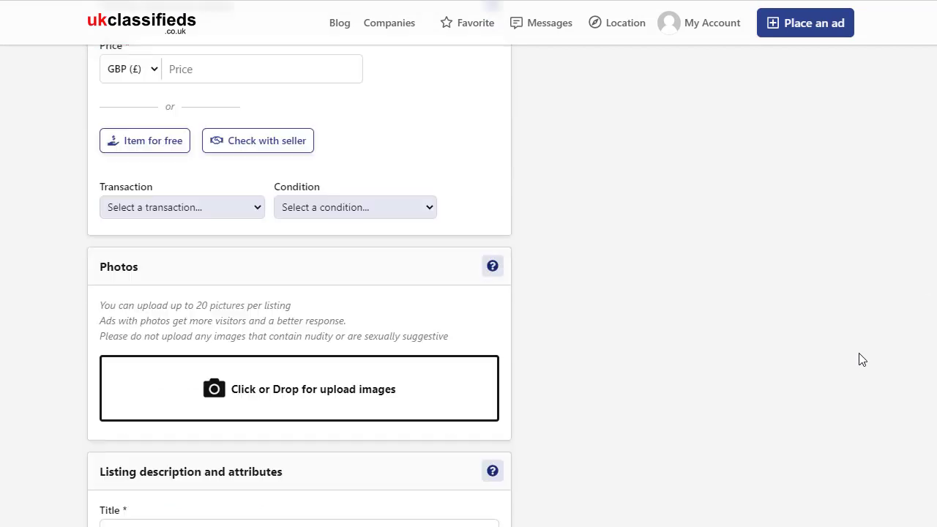
scroll(872, 362, "down", 1)
scroll(897, 381, "down", 2)
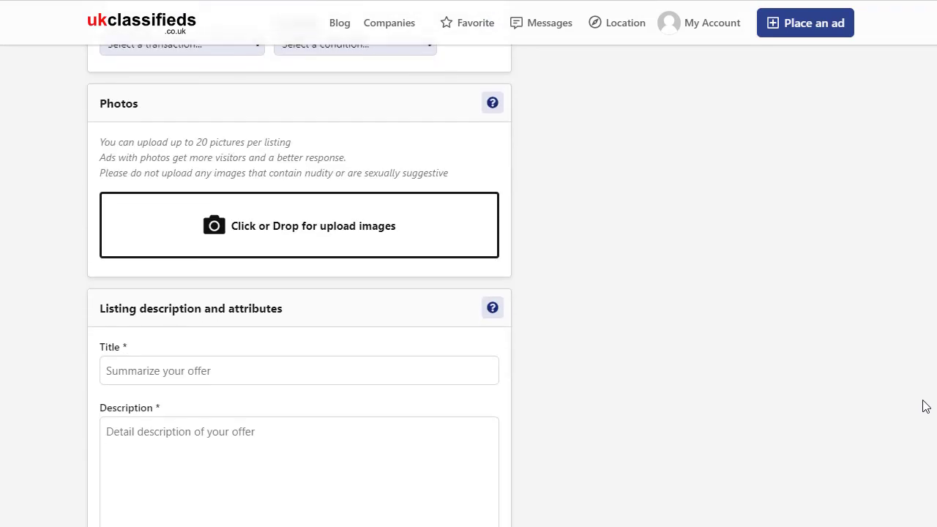
scroll(215, 210, "down", 2)
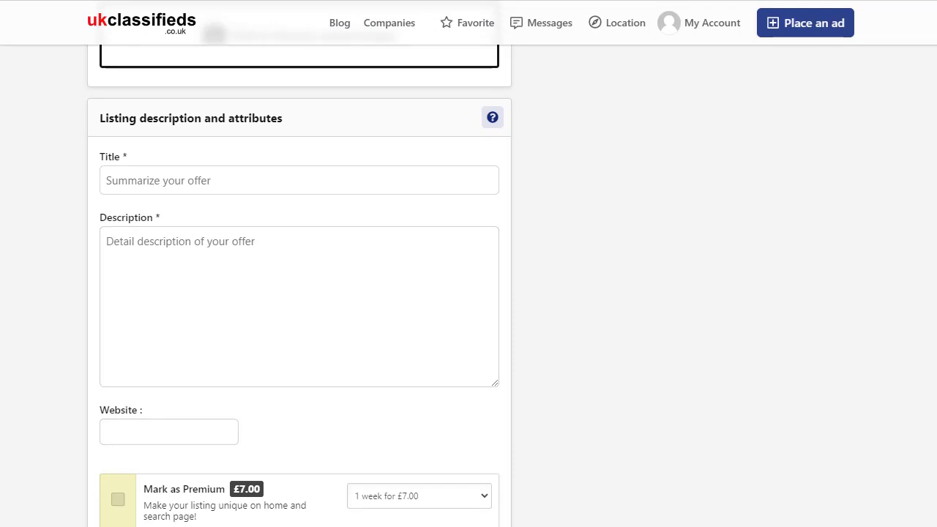
scroll(305, 469, "down", 3)
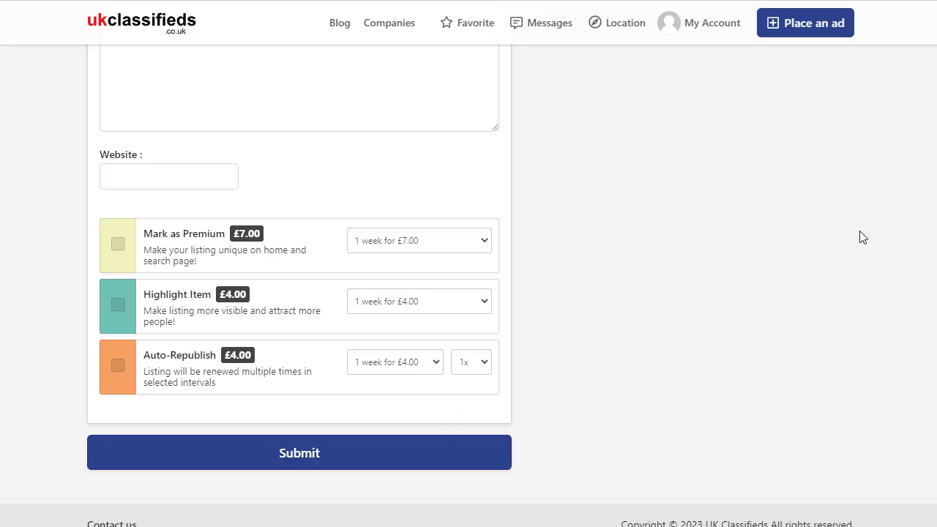
scroll(920, 126, "up", 15)
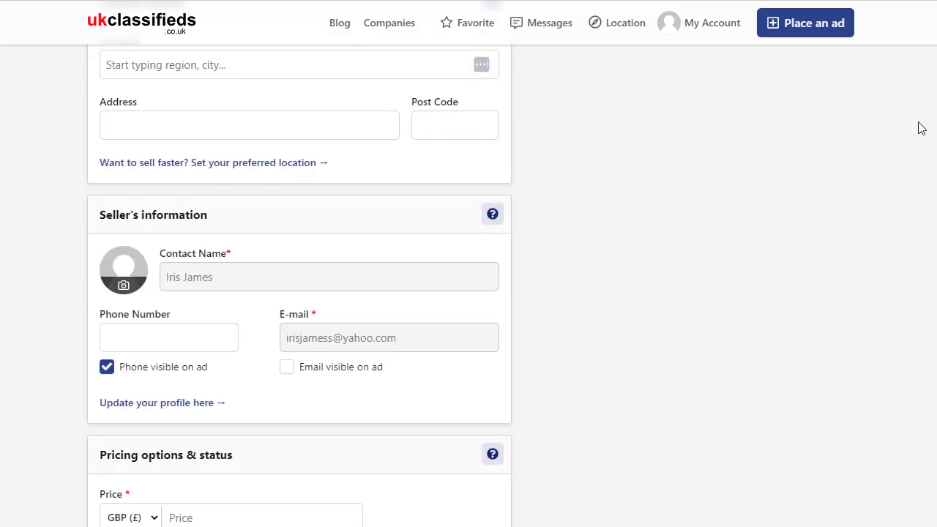
scroll(908, 62, "up", 2)
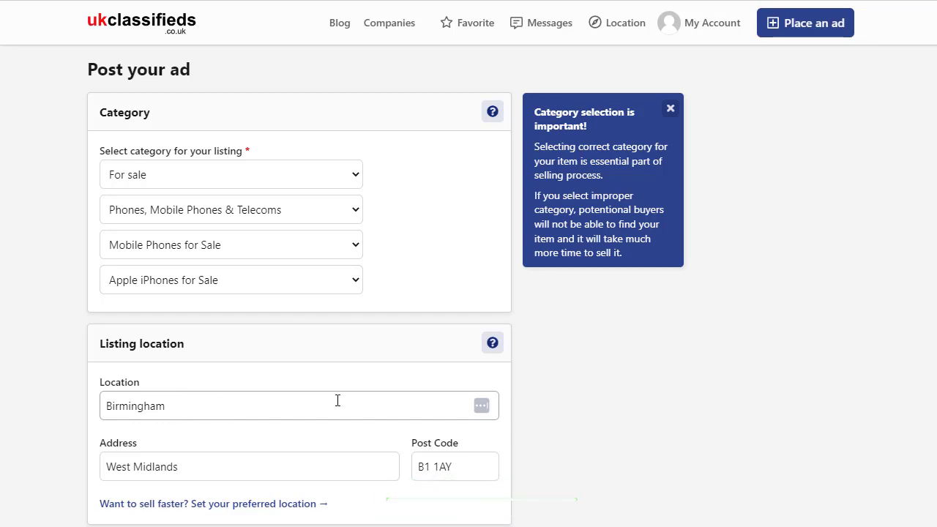
scroll(837, 193, "down", 3)
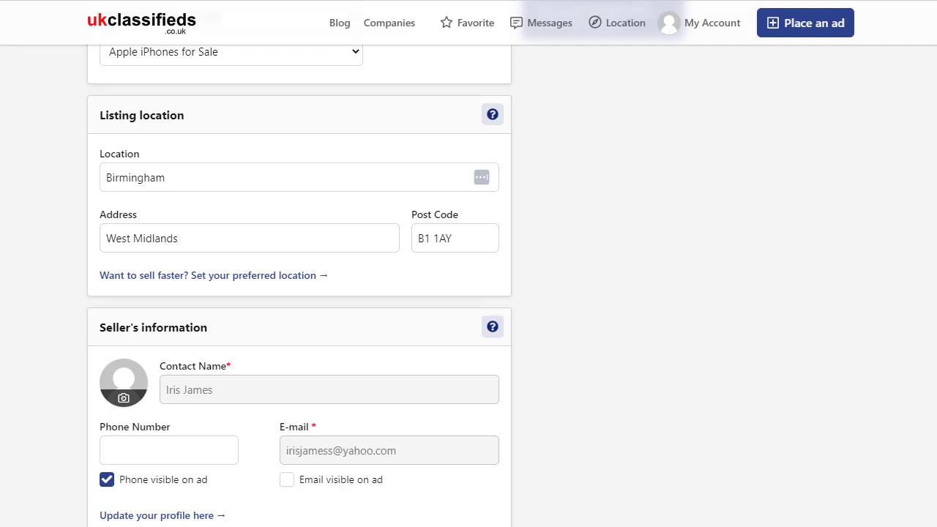
scroll(585, 117, "down", 2)
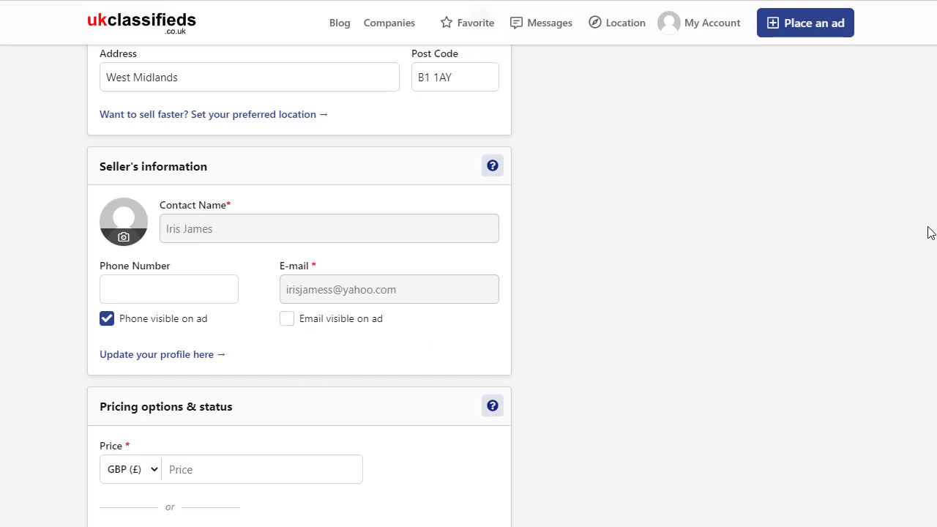
scroll(519, 303, "down", 3)
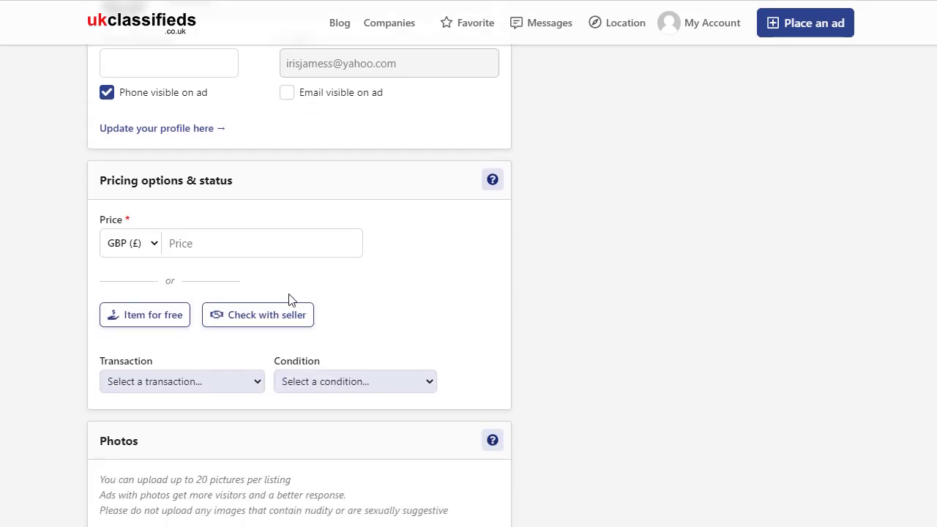
- Price the ad at 600 with GBP as the currency
left_click(154, 246)
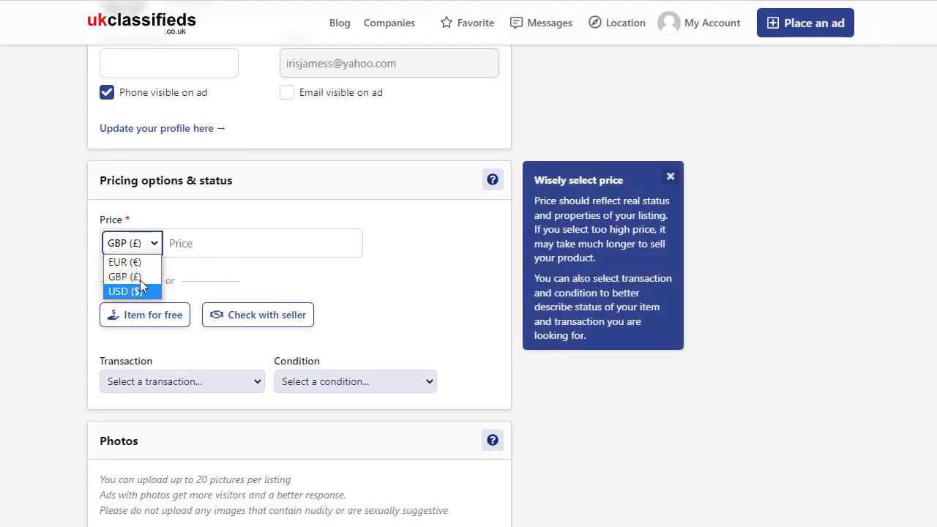
left_click(185, 243)
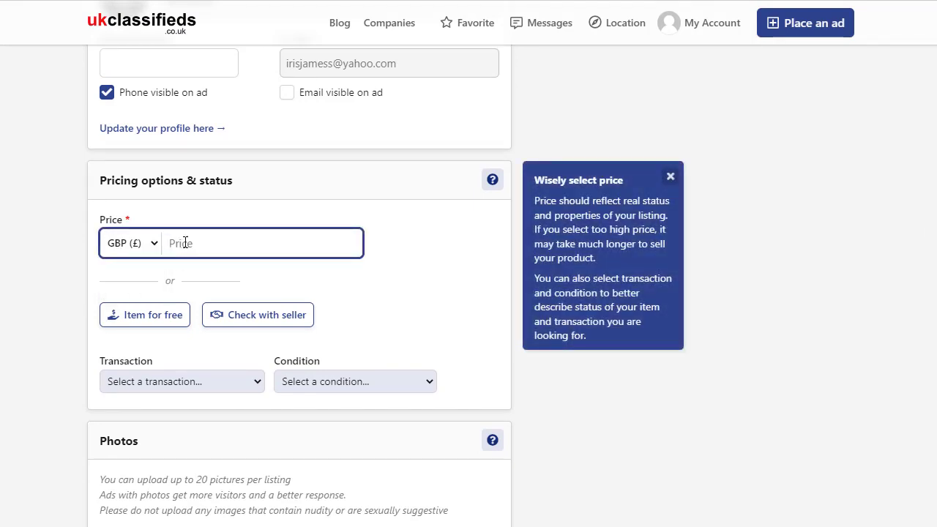
type("8")
key("BackSpace")
type("600")
- Set the item condition to New
left_click(375, 382)
left_click(323, 416)
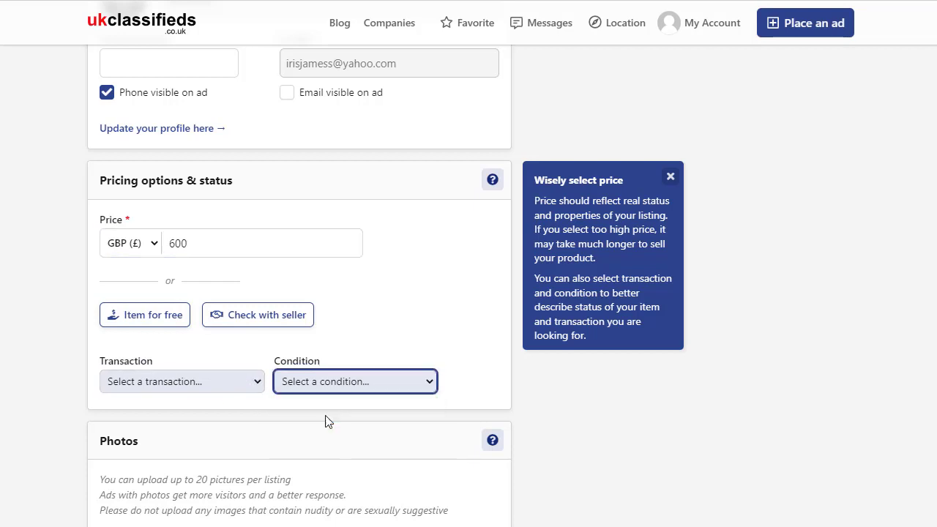
scroll(921, 307, "down", 5)
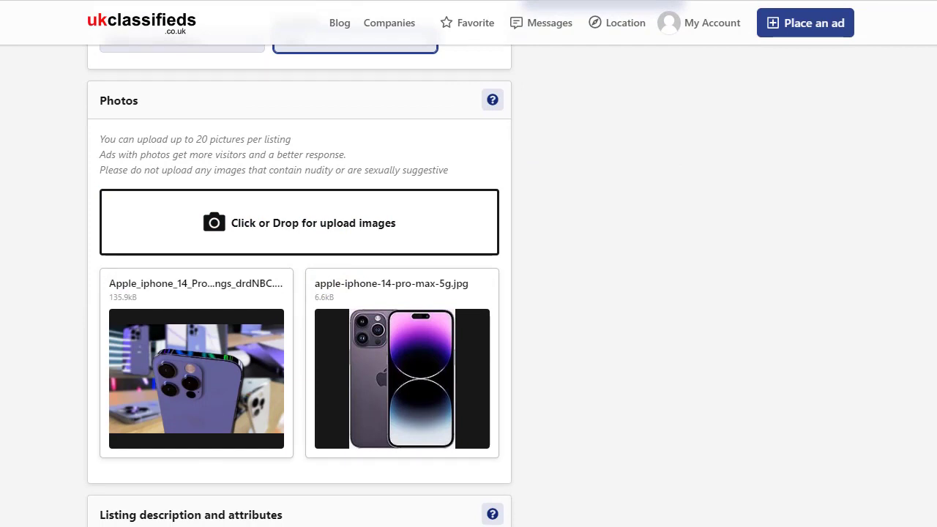
- In the Listing description section, select the ad title 'Best prize to iPhone 14 Max Lovers [SALE]!'
scroll(934, 371, "down", 5)
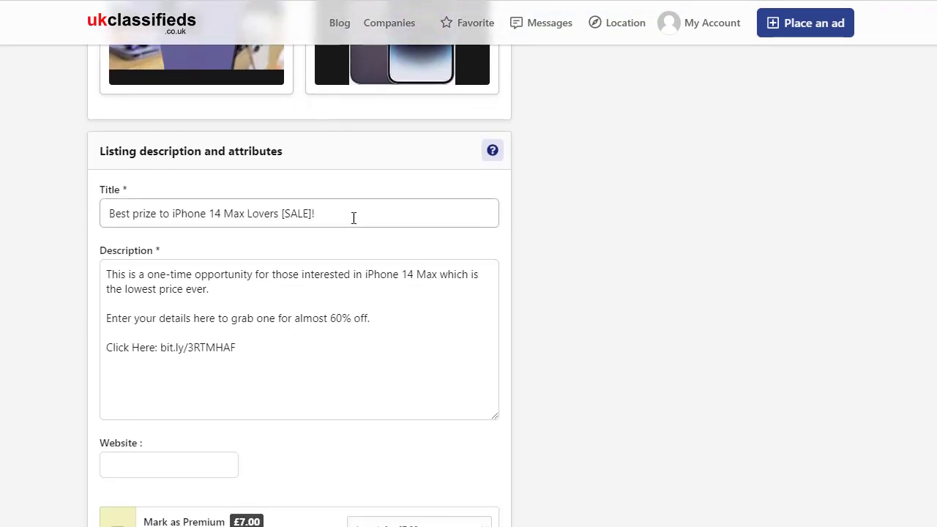
left_click_drag(351, 215, 103, 218)
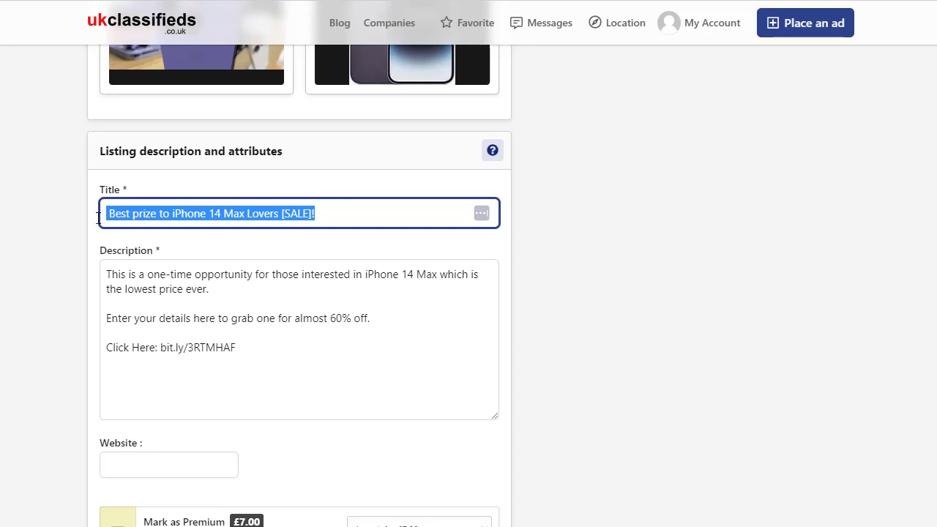
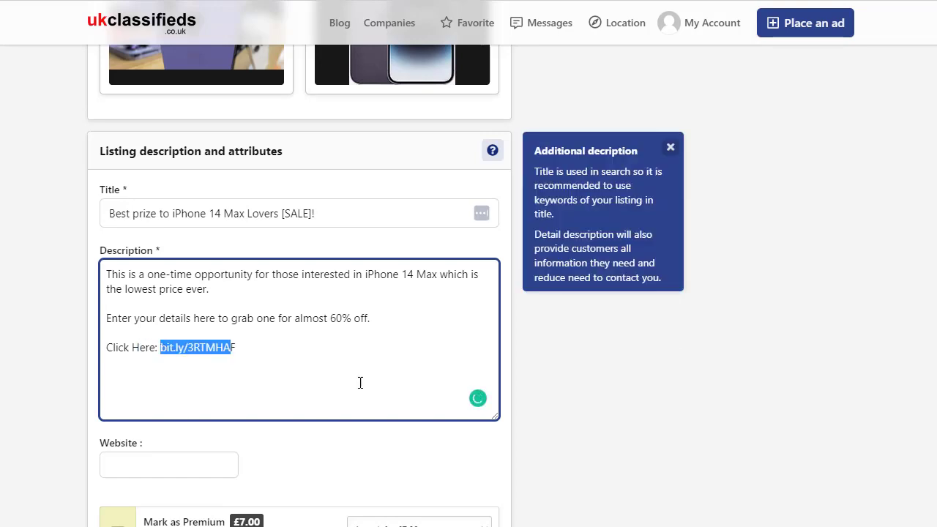
left_click(200, 466)
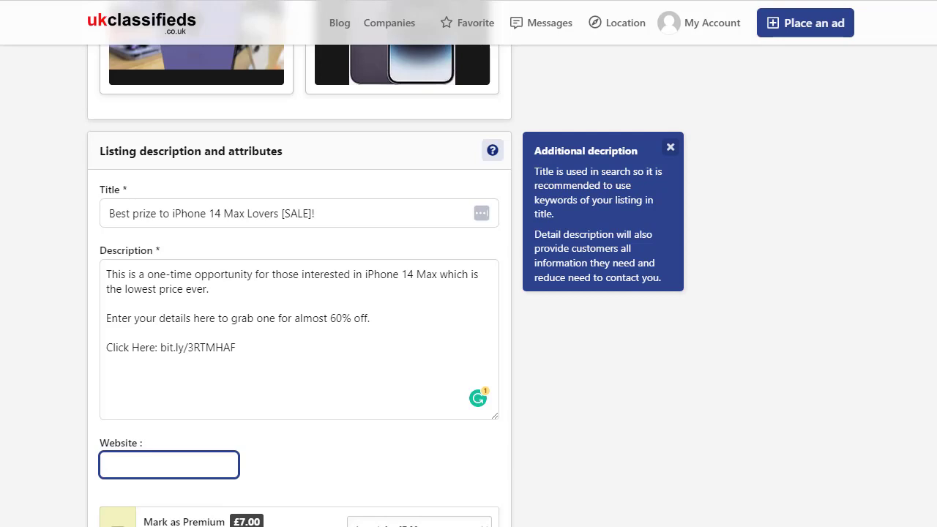
scroll(386, 293, "down", 3)
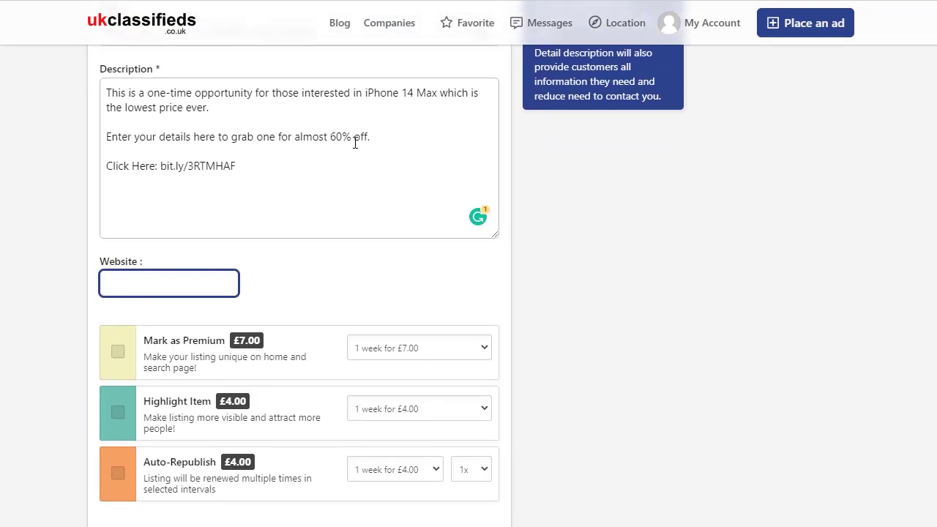
left_click_drag(239, 167, 164, 172)
key("ctrl+c")
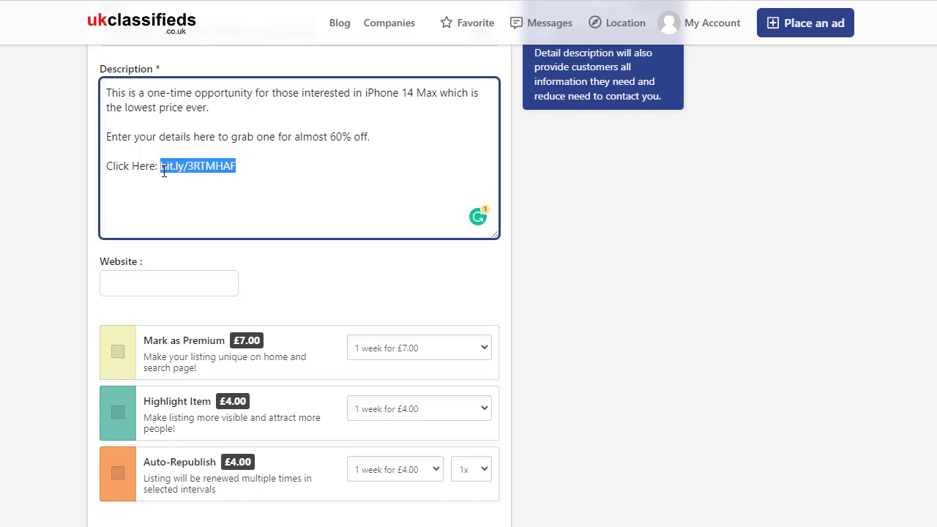
left_click(165, 278)
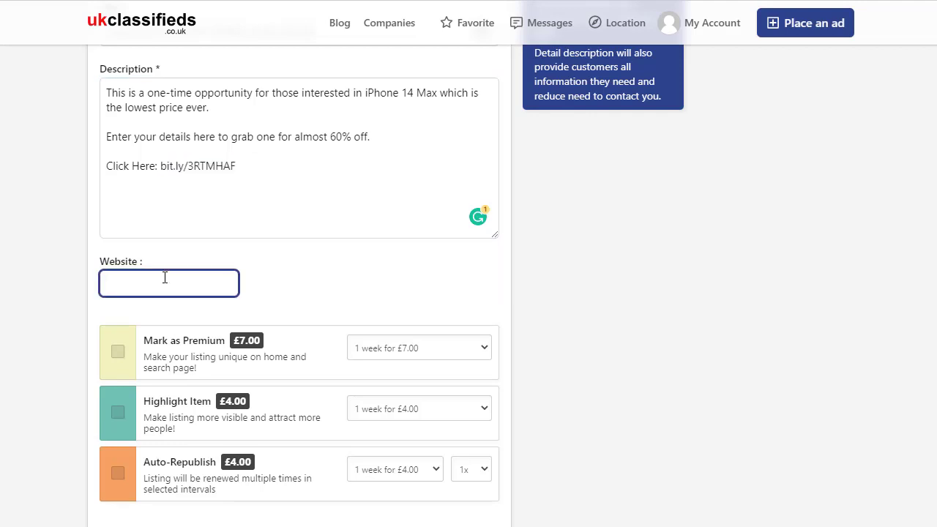
key("ctrl+v")
type("https://www")
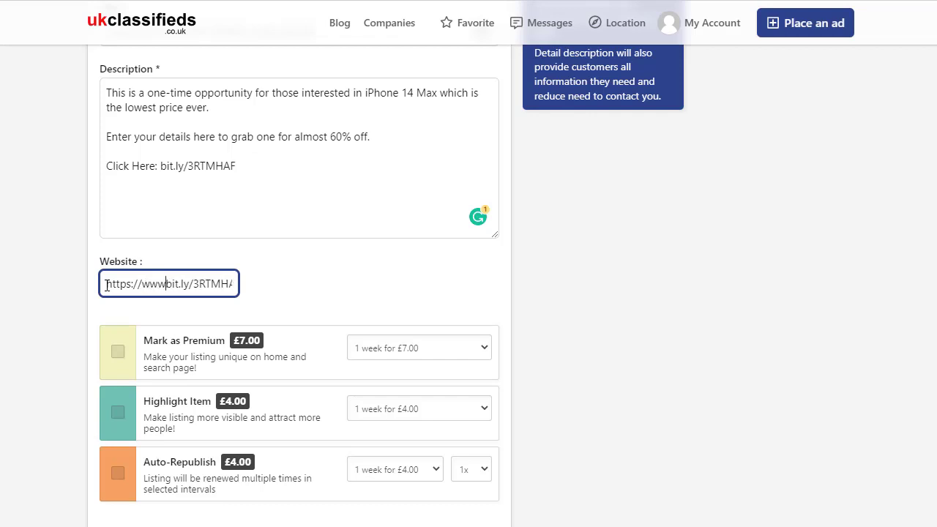
type("/")
key("BackSpace")
type(".")
left_click(276, 290)
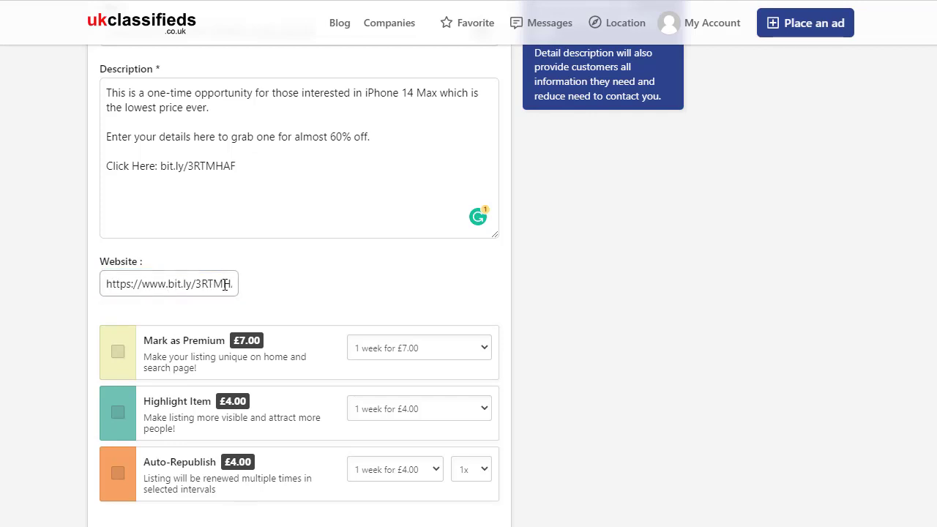
scroll(468, 293, "down", 2)
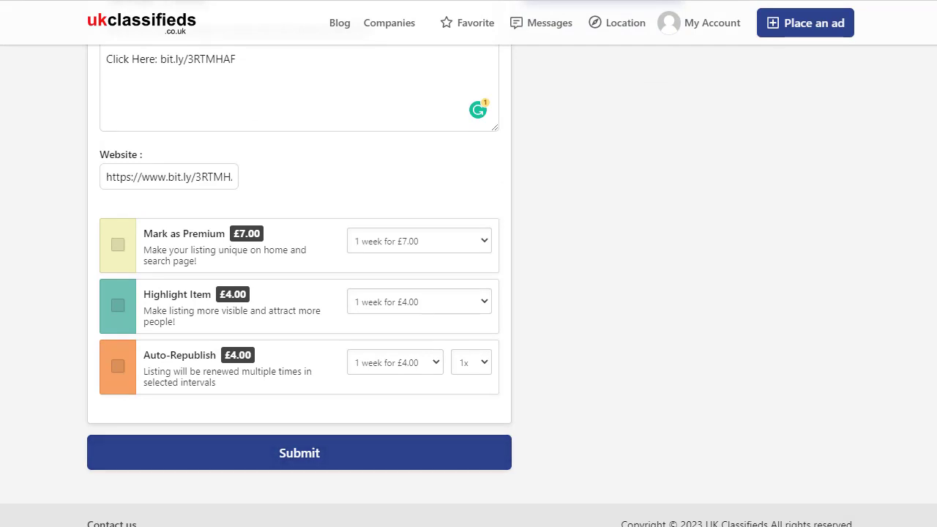
scroll(928, 308, "up", 10)
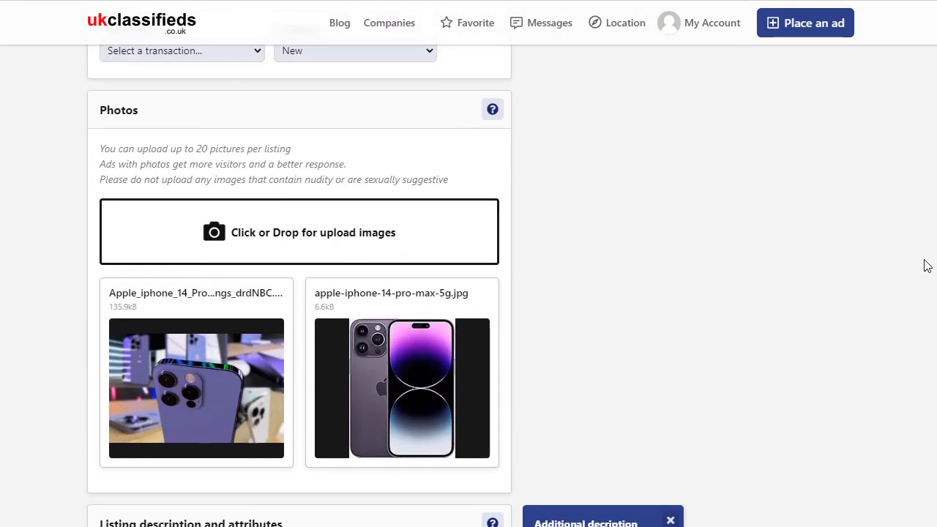
scroll(927, 266, "up", 5)
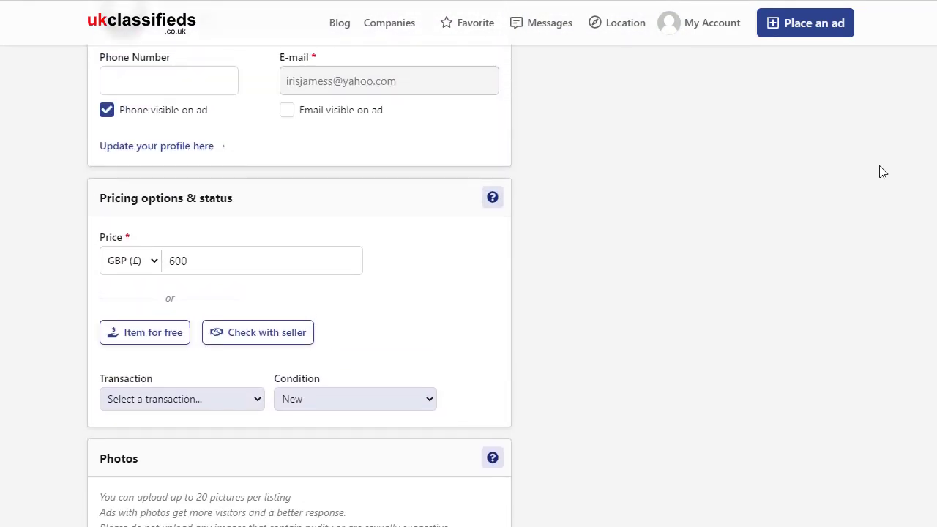
scroll(879, 168, "up", 3)
scroll(843, 103, "down", 15)
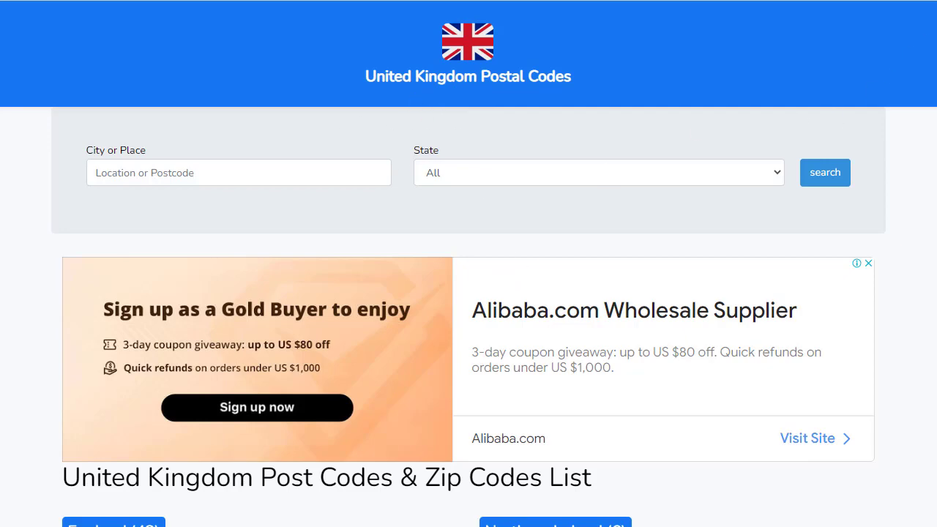
- Scroll down and back up through the UK Postal Codes region list
scroll(930, 73, "down", 8)
scroll(930, 73, "up", 4)
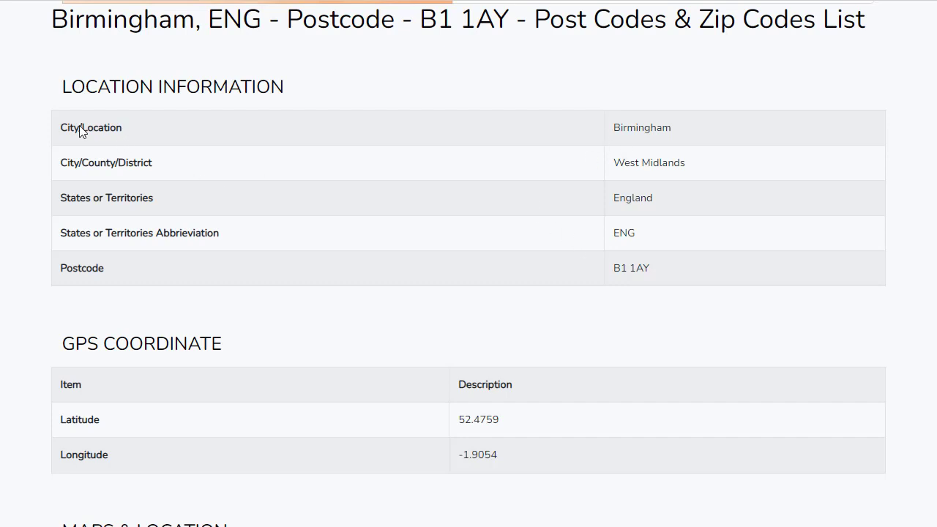
- Highlight the Location Information labels (City, County/District, States, Abbreviation), then the whole table
triple_click(81, 128)
left_click_drag(154, 162, 60, 170)
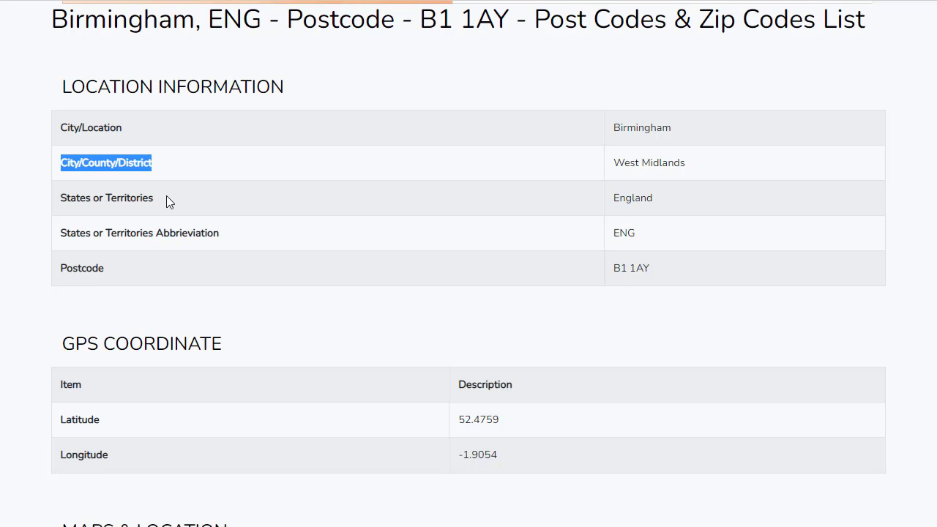
left_click_drag(135, 198, 81, 197)
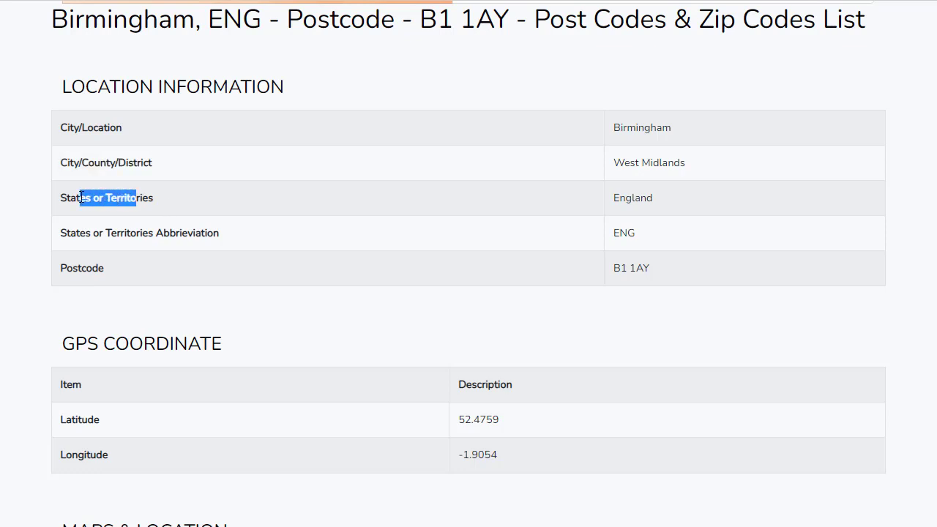
left_click_drag(155, 236, 222, 235)
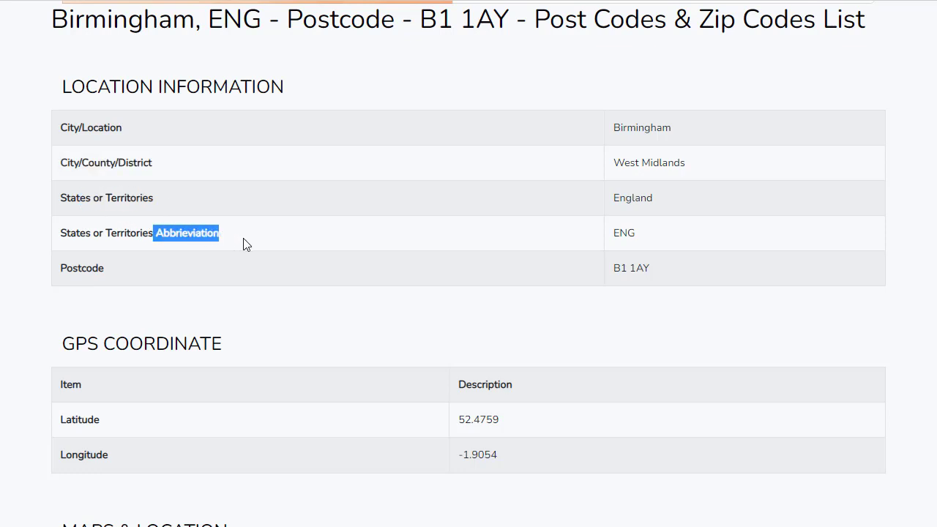
left_click_drag(119, 263, 47, 286)
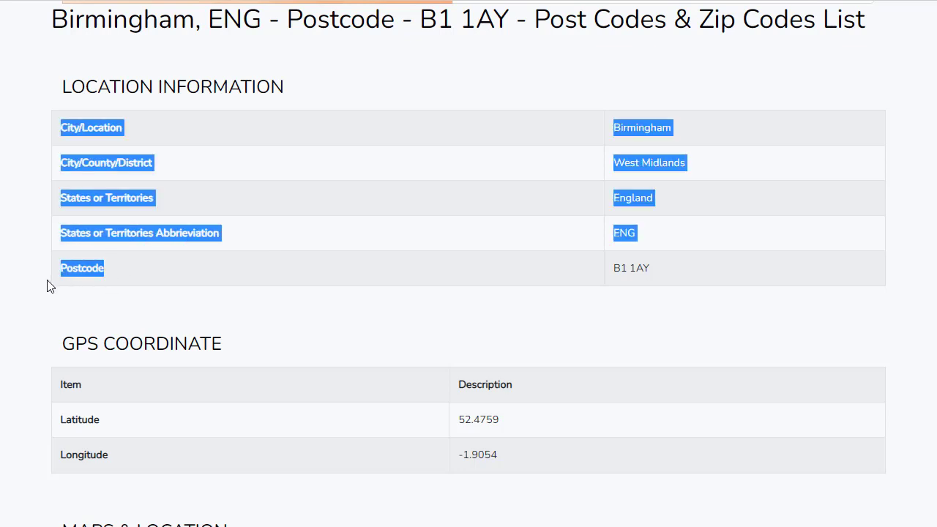
left_click(696, 187)
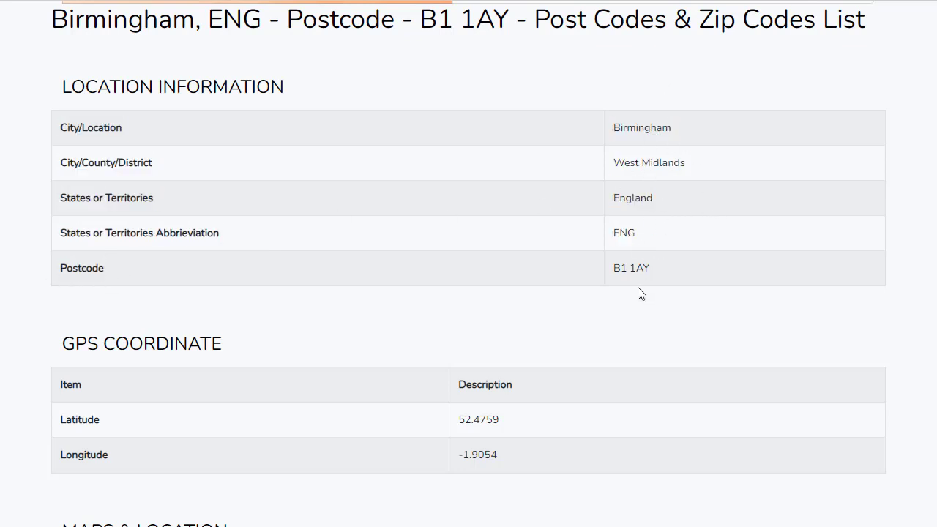
- Highlight the postcode B1 1AY, the West Midlands county and the Birmingham city values
left_click_drag(647, 268, 611, 278)
left_click_drag(680, 166, 605, 172)
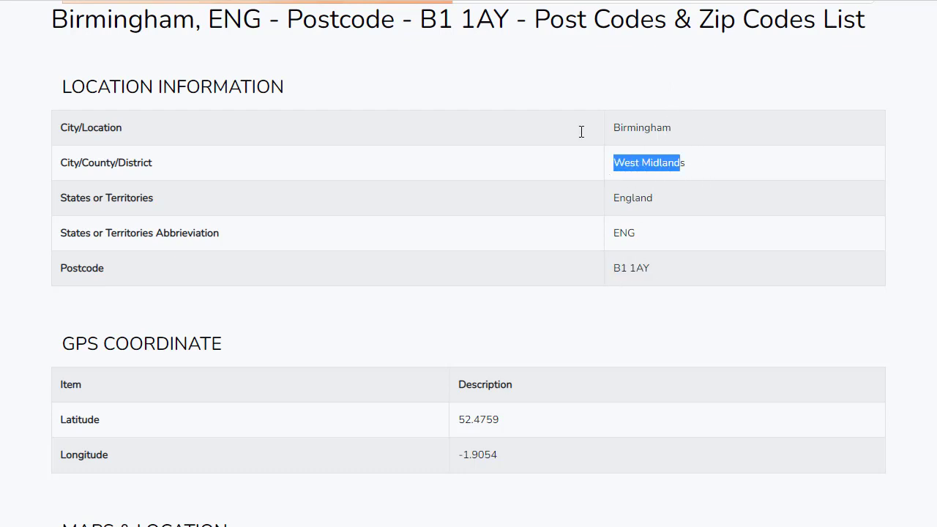
left_click_drag(662, 130, 612, 133)
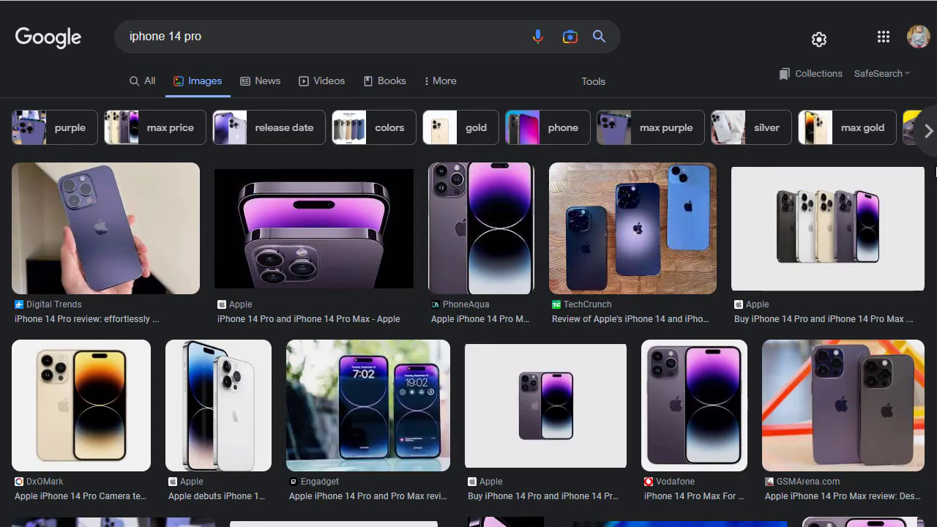
- Scroll down through the iphone 14 pro image results and back to the top
scroll(469, 293, "down", 8)
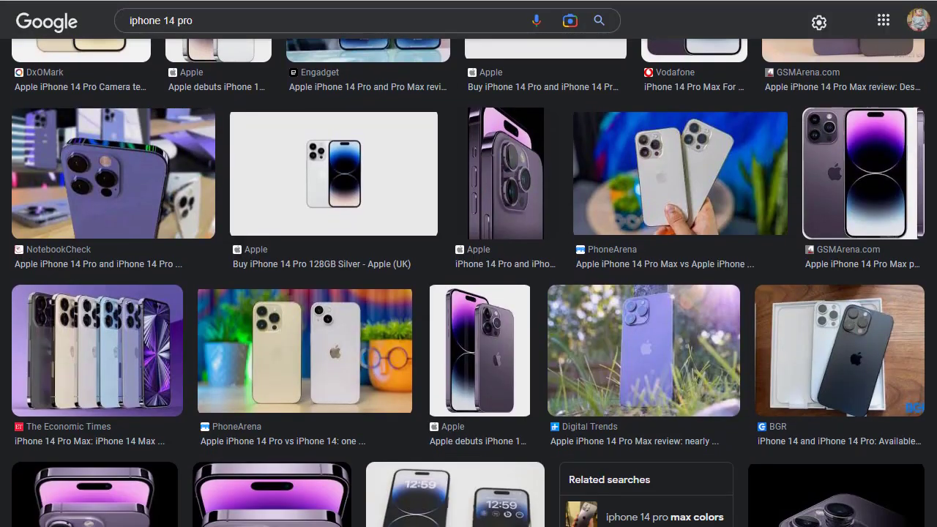
scroll(665, 217, "up", 10)
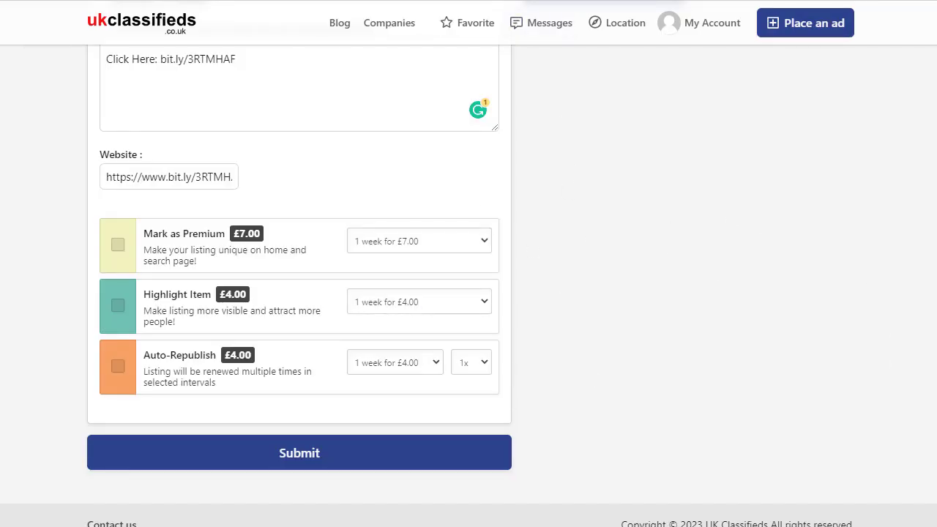
- Select the latter part of the title 'Best prize to iPhone 14 Max Lovers [SALE]!'
scroll(915, 268, "up", 10)
scroll(918, 316, "down", 3)
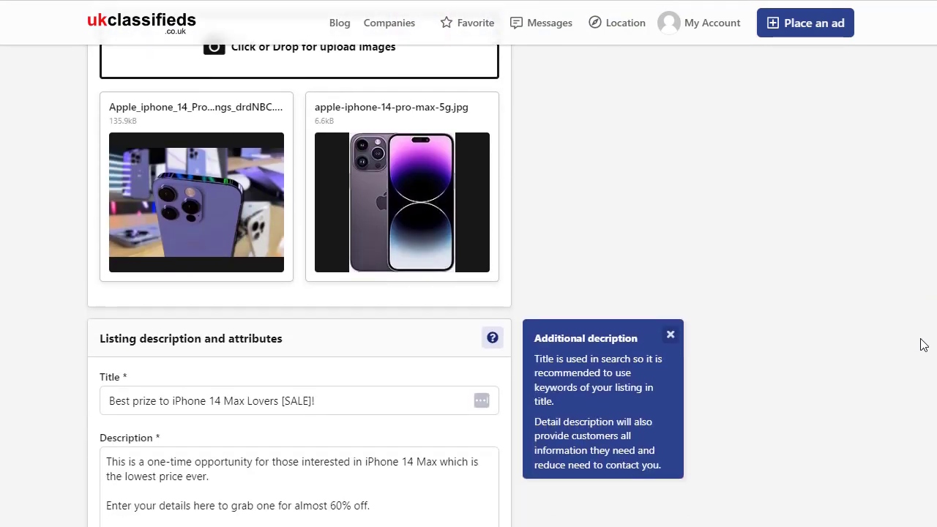
scroll(922, 355, "down", 2)
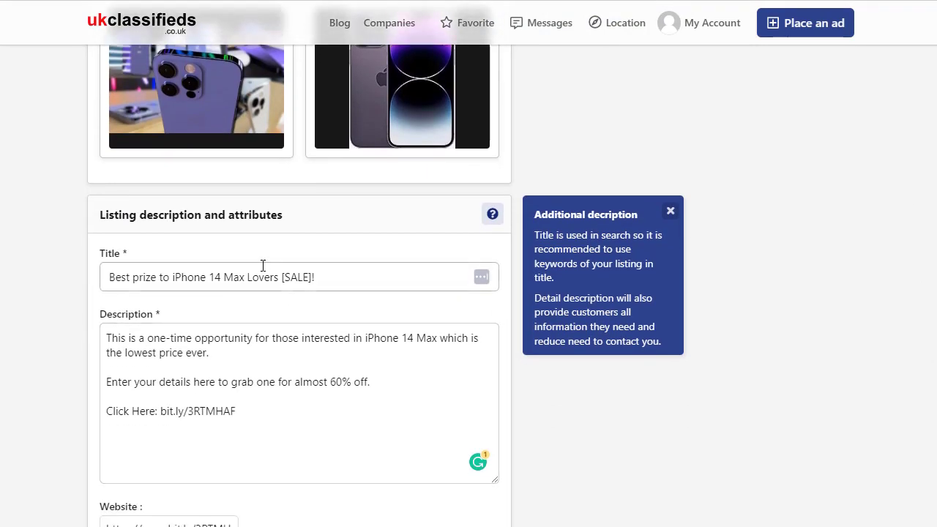
left_click_drag(327, 284, 190, 266)
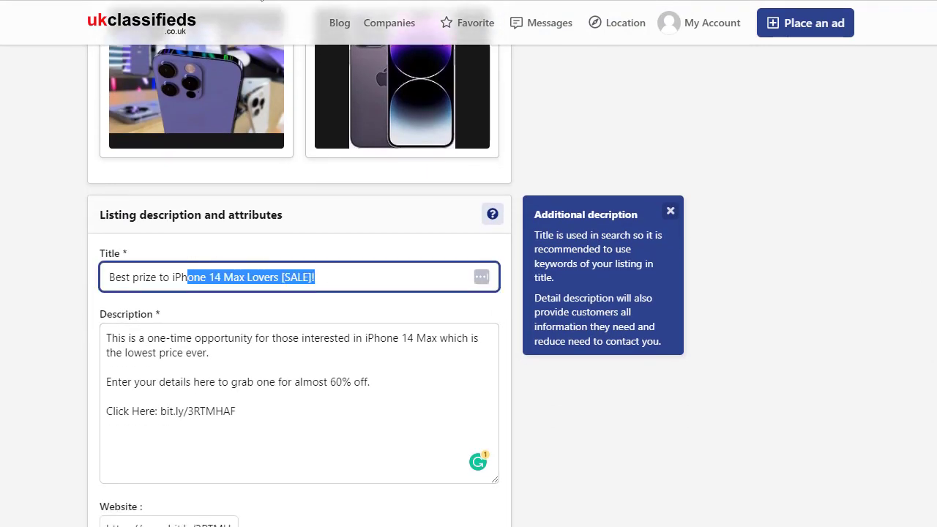
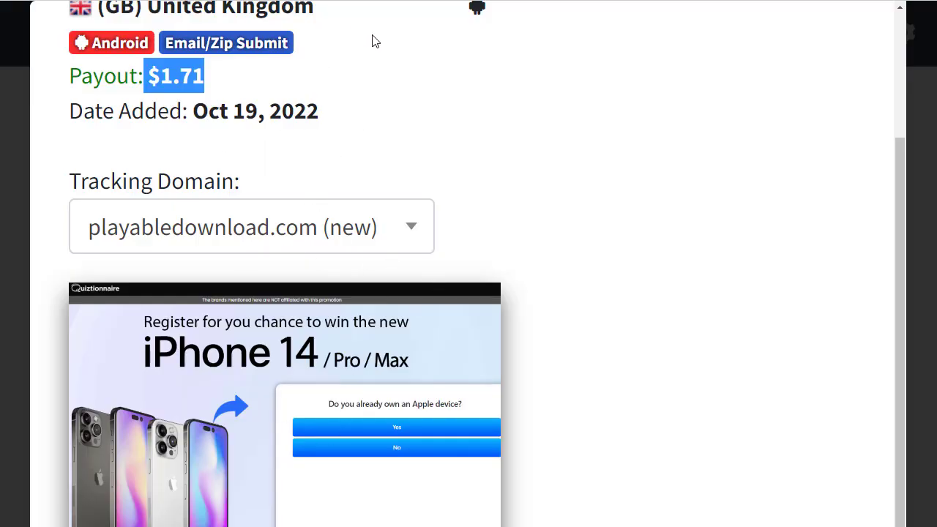
- Review the 'Your iPhone 14 Now!' offer headline, then return to the ukclassifieds listing form
left_click(373, 39)
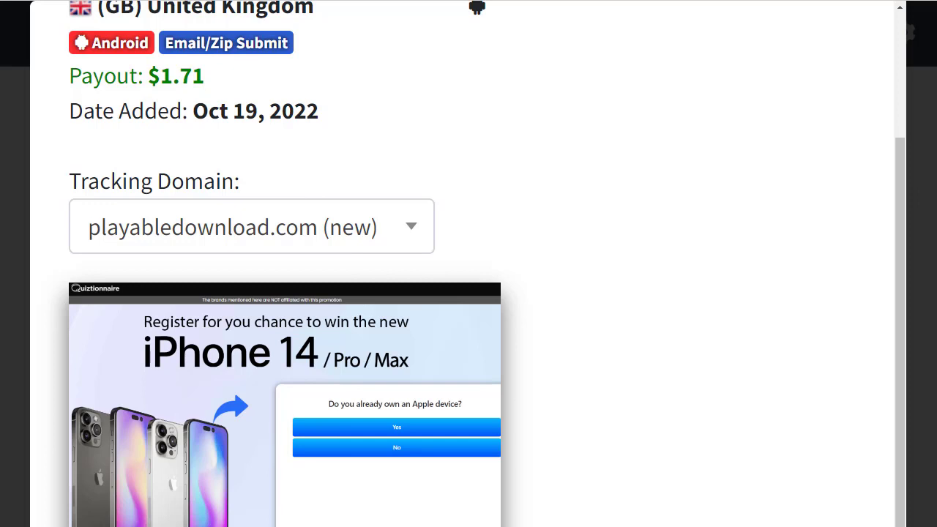
scroll(883, 153, "up", 2)
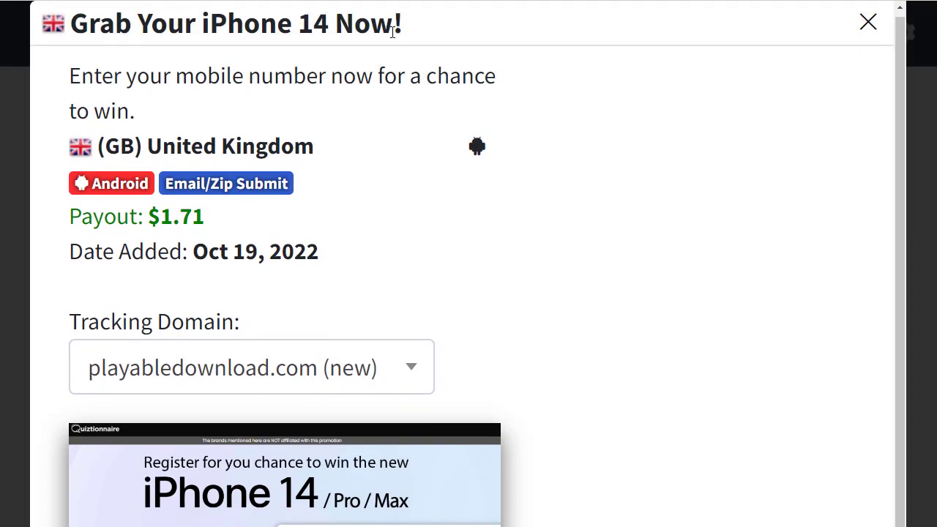
left_click_drag(401, 24, 130, 24)
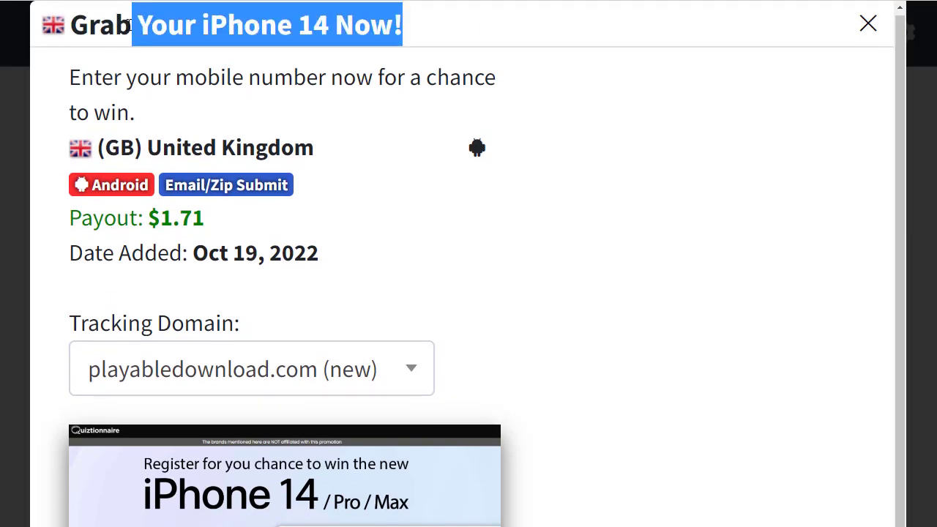
left_click(334, 90)
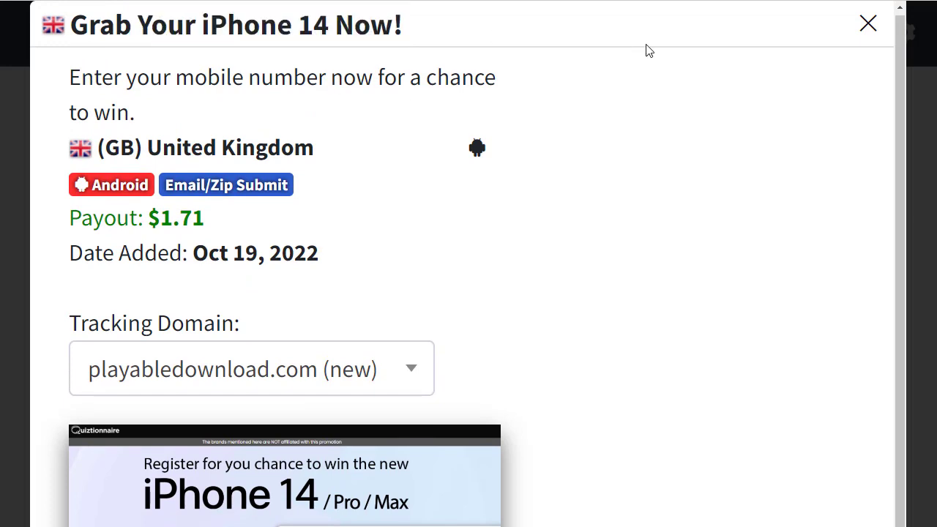
key("alt+Tab")
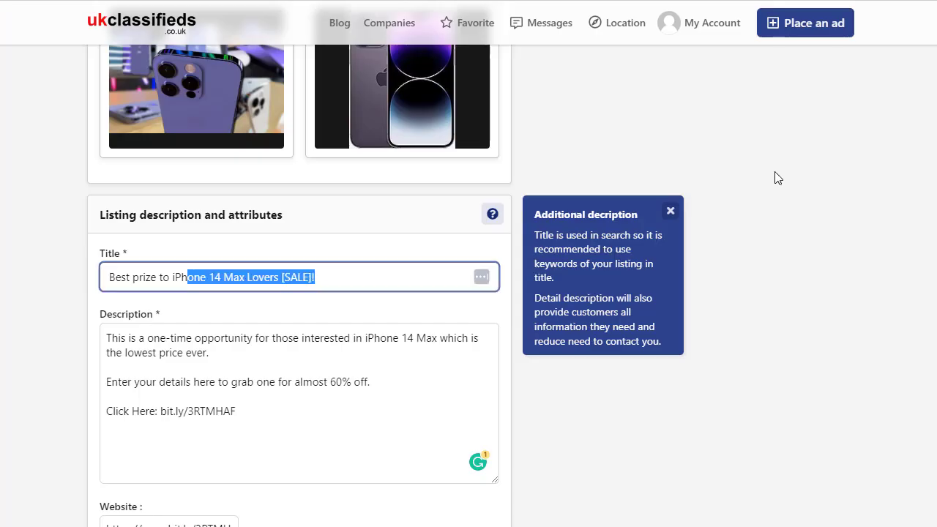
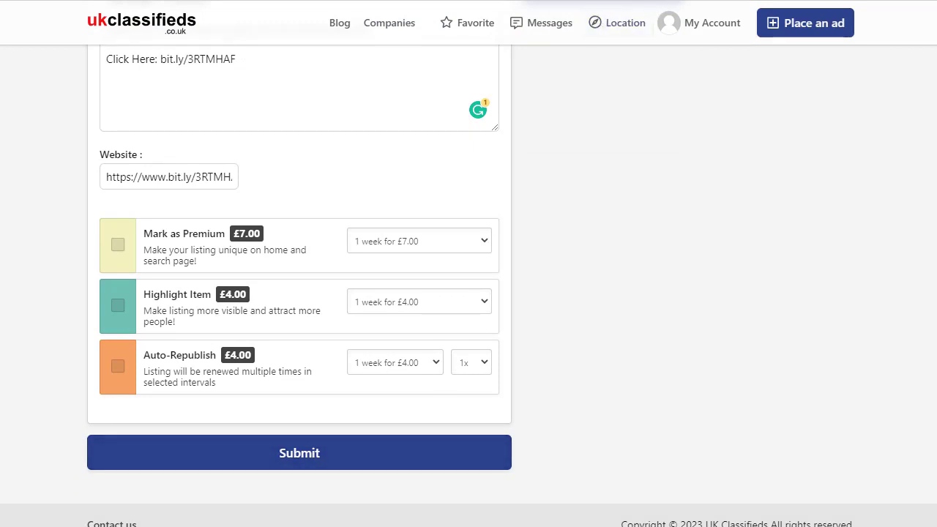
- Post the 'Best prize to iPhone 14 Max Lovers [SALE]!' ad at £600.00 for admin validation
left_click(701, 12)
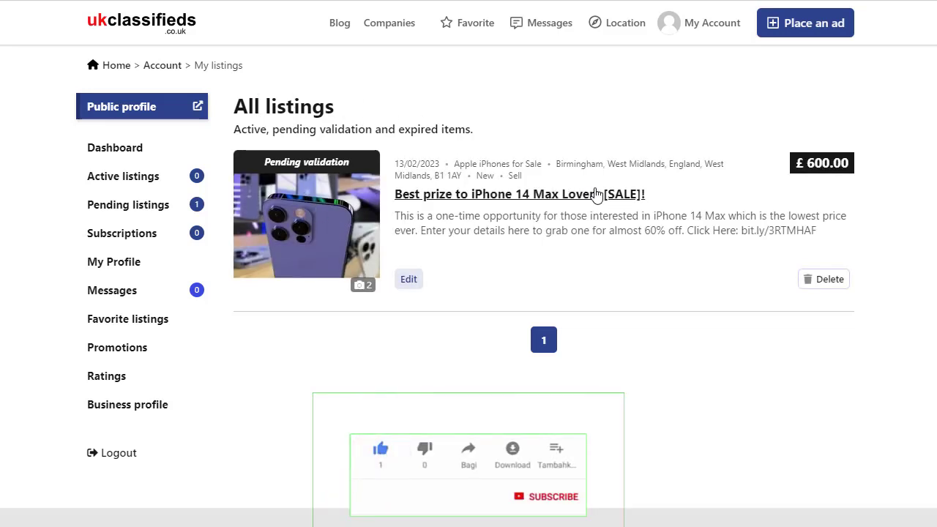
- Open the 'Best prize to iPhone 14 Max Lovers [SALE]!' listing page from All listings
left_click(530, 207)
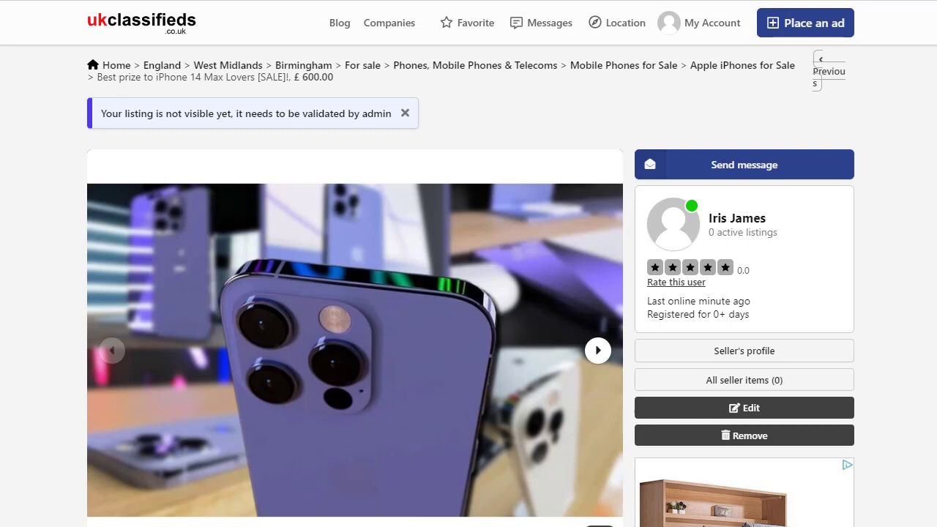
scroll(354, 293, "down", 5)
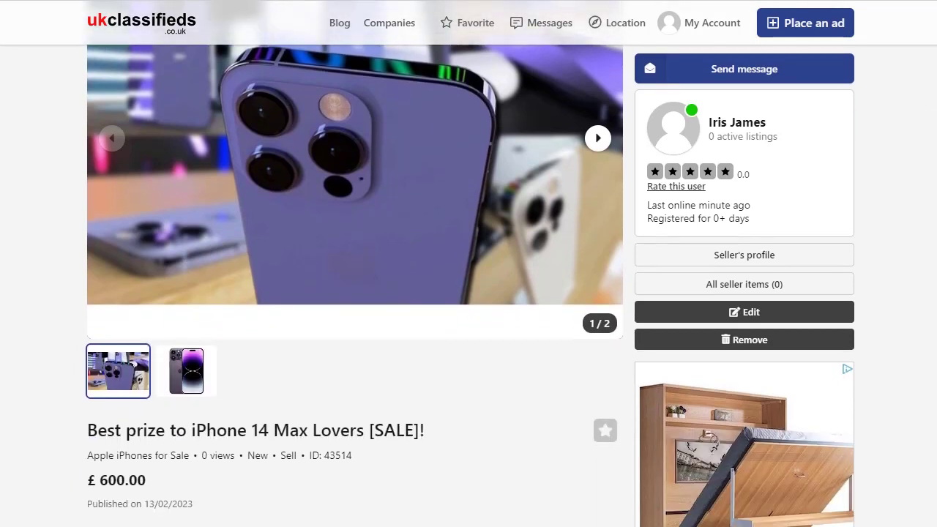
scroll(354, 293, "down", 3)
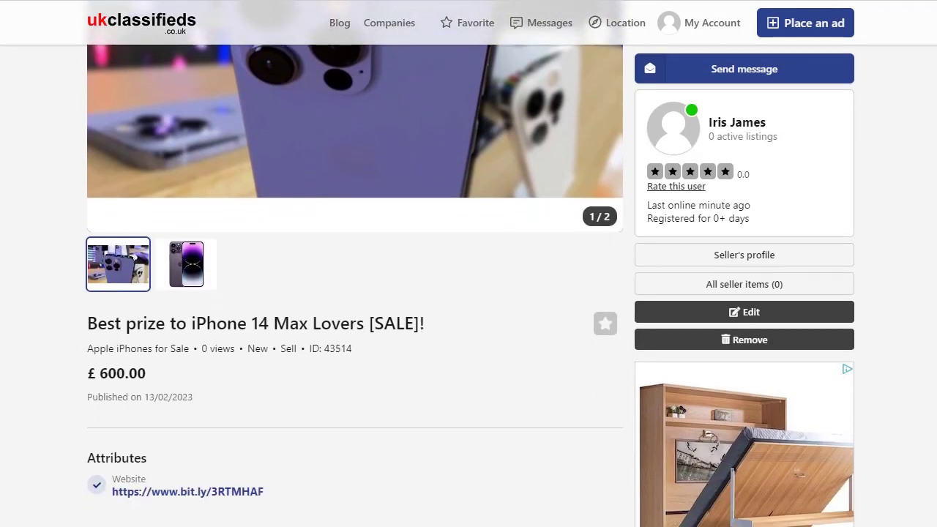
scroll(450, 276, "up", 3)
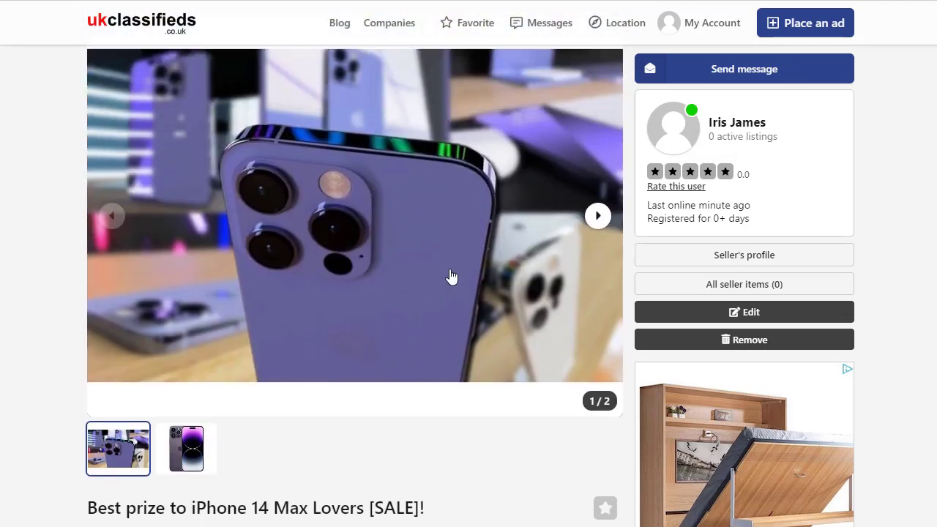
left_click(202, 438)
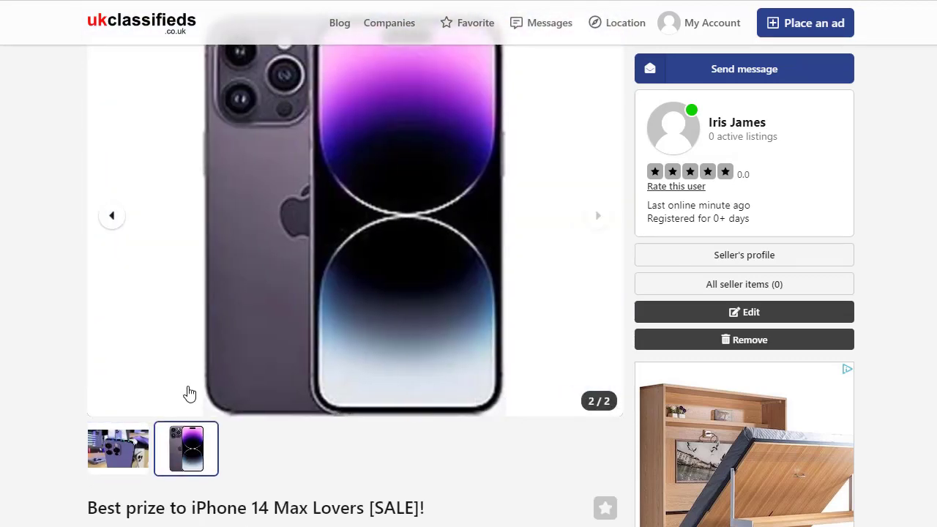
left_click(101, 461)
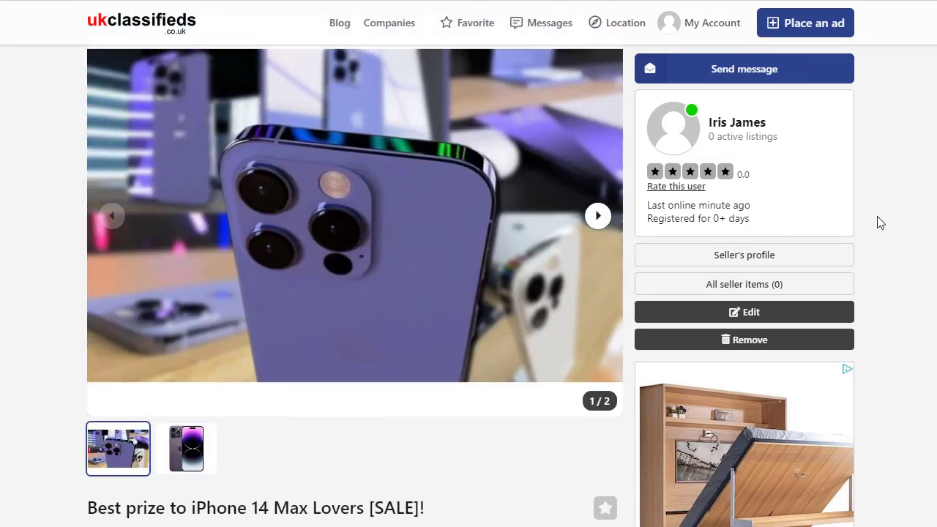
scroll(356, 269, "down", 5)
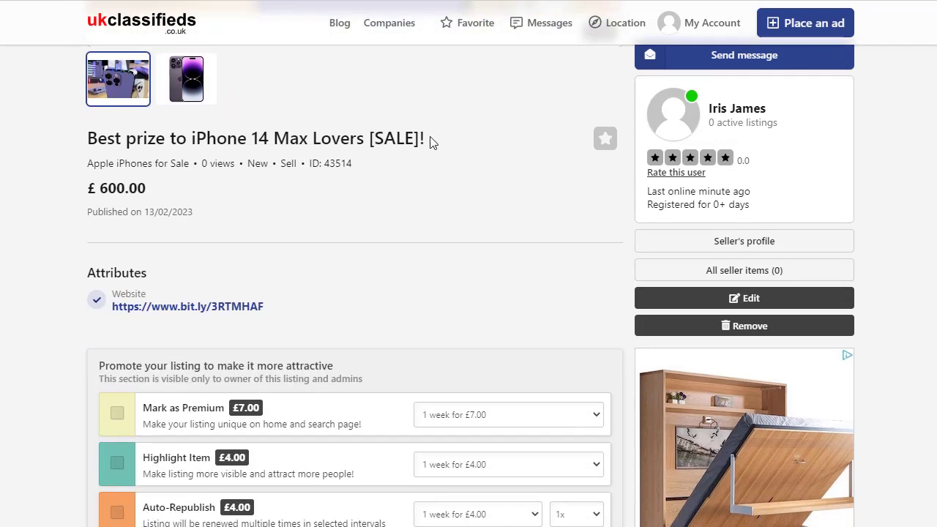
left_click_drag(431, 142, 87, 138)
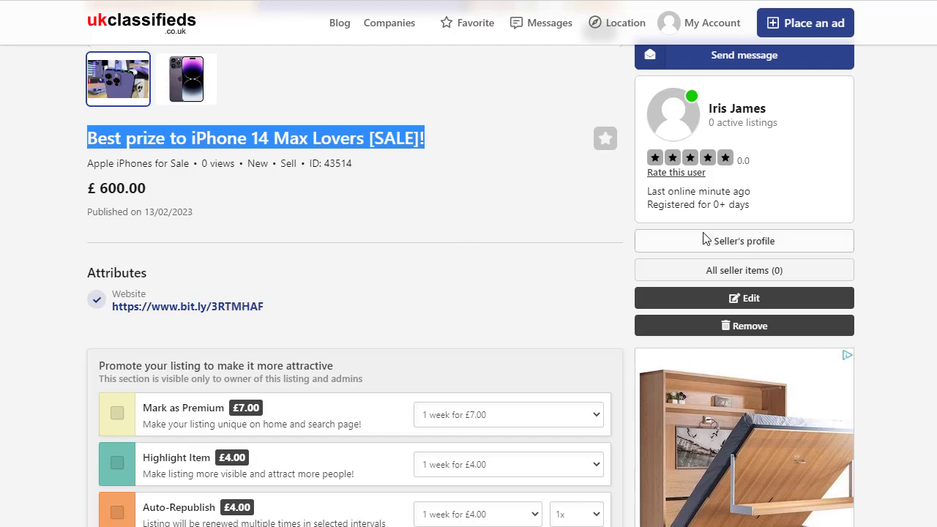
scroll(468, 293, "down", 3)
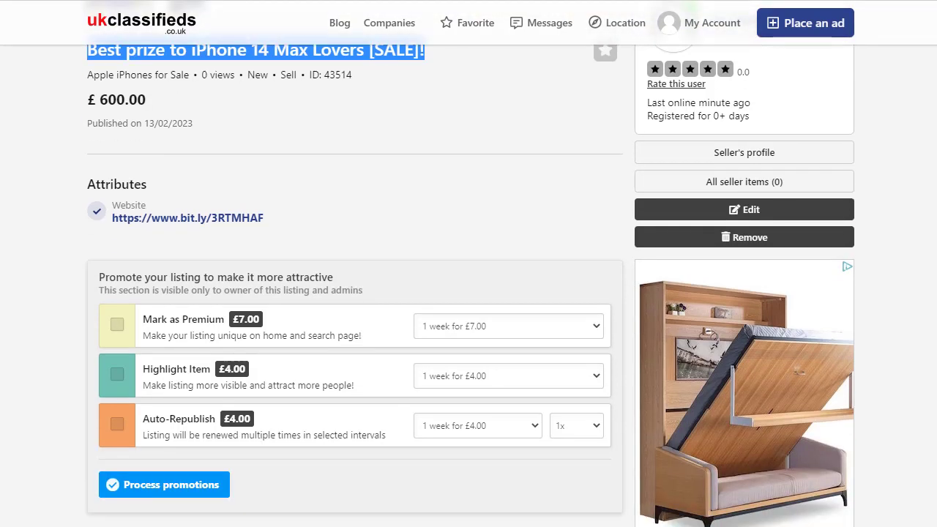
scroll(924, 33, "up", 8)
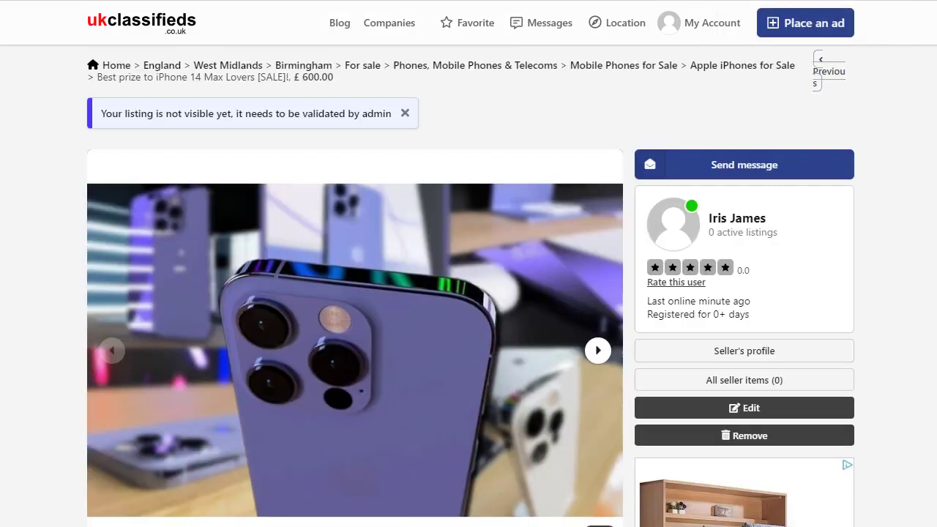
scroll(469, 293, "down", 3)
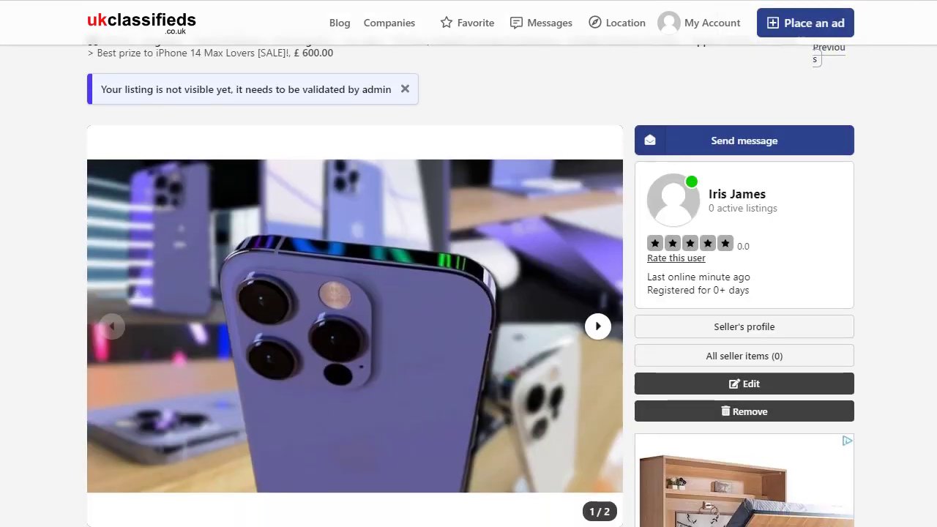
scroll(930, 224, "down", 4)
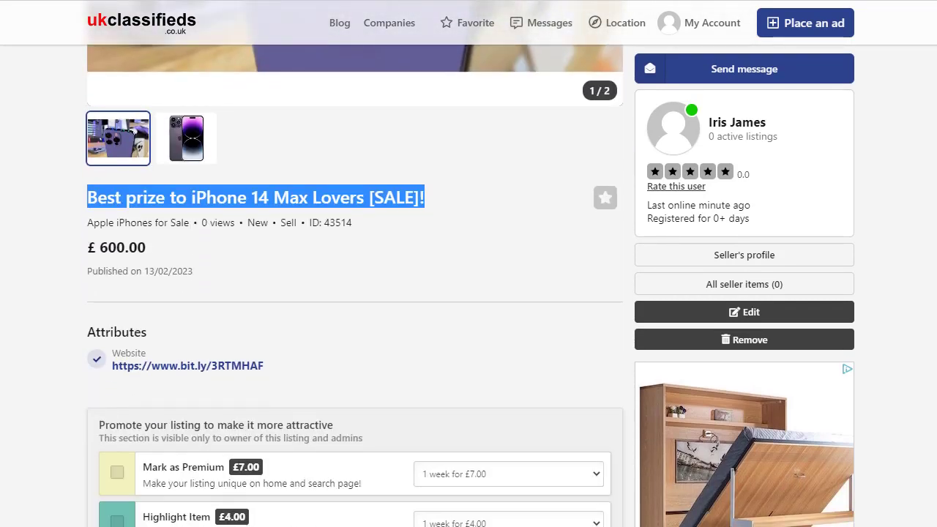
scroll(908, 150, "up", 5)
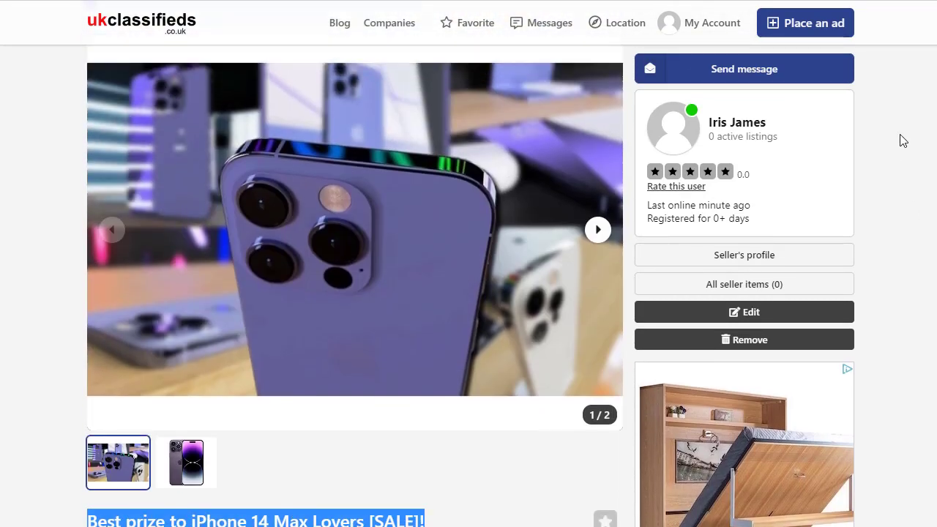
left_click(511, 478)
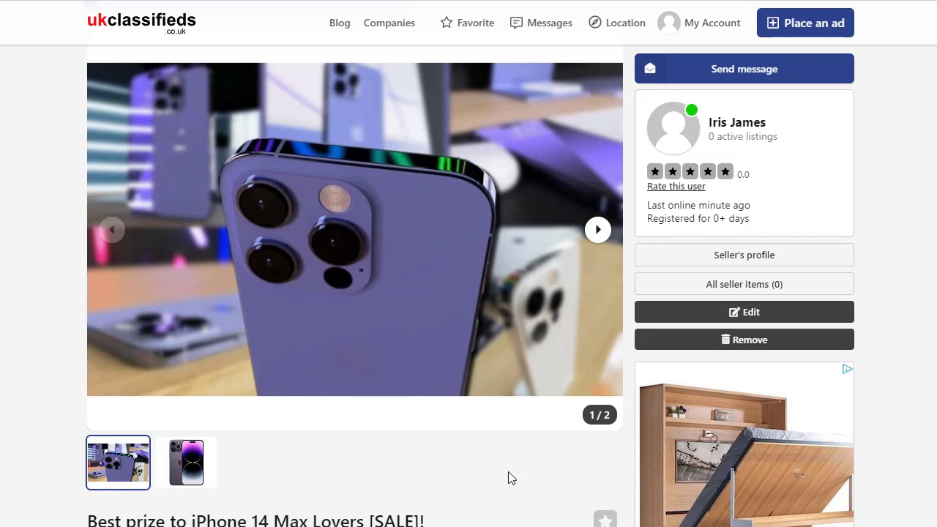